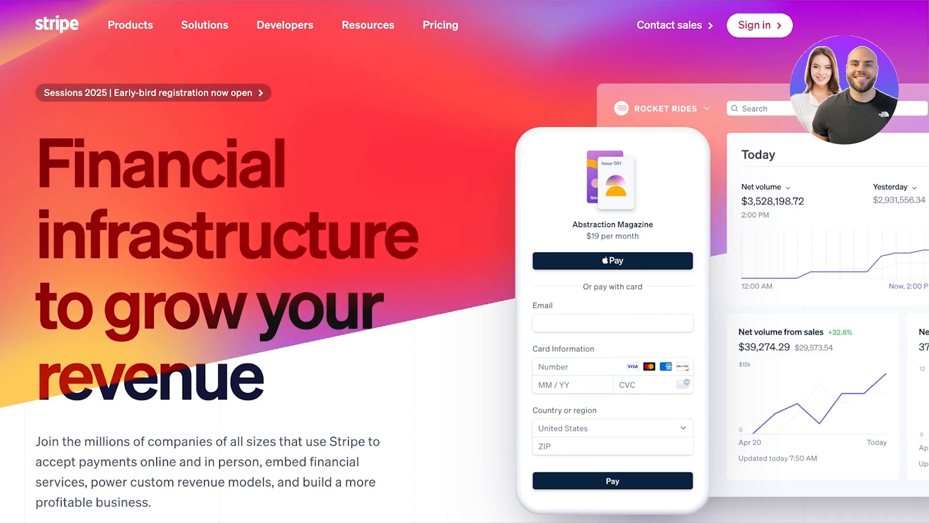
Look through the Stripe home page, examining the Payments, Billing, Connect and Issuing product sections.
scroll(464, 262, "down", 3)
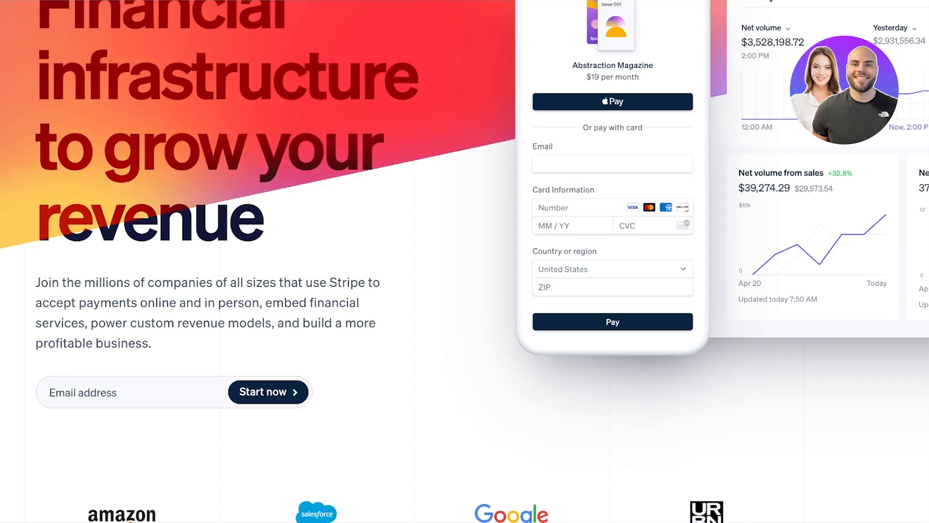
scroll(465, 261, "down", 5)
scroll(465, 261, "down", 3)
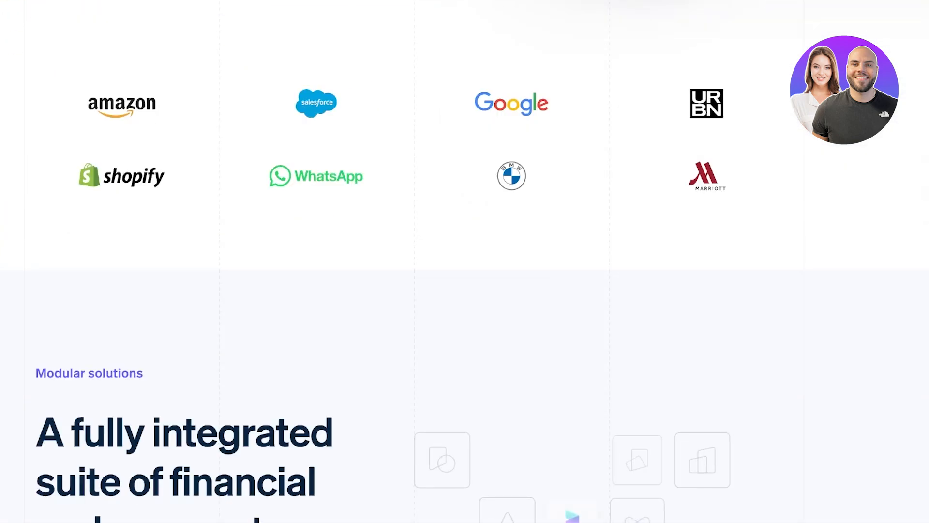
scroll(464, 262, "down", 6)
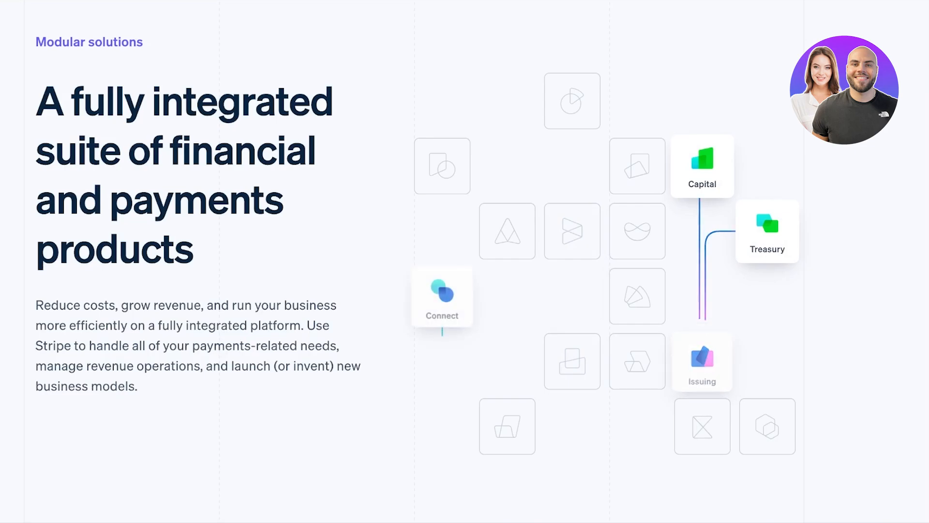
scroll(464, 261, "down", 9)
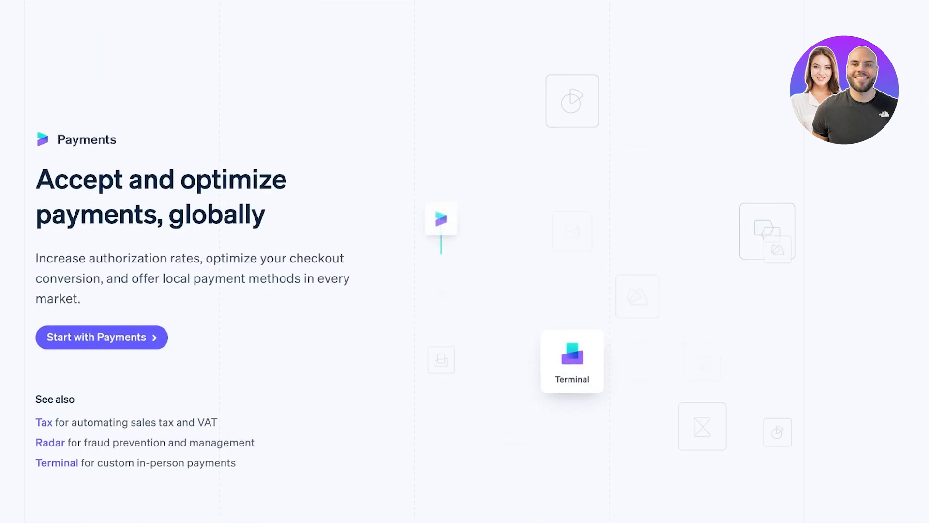
scroll(464, 261, "down", 12)
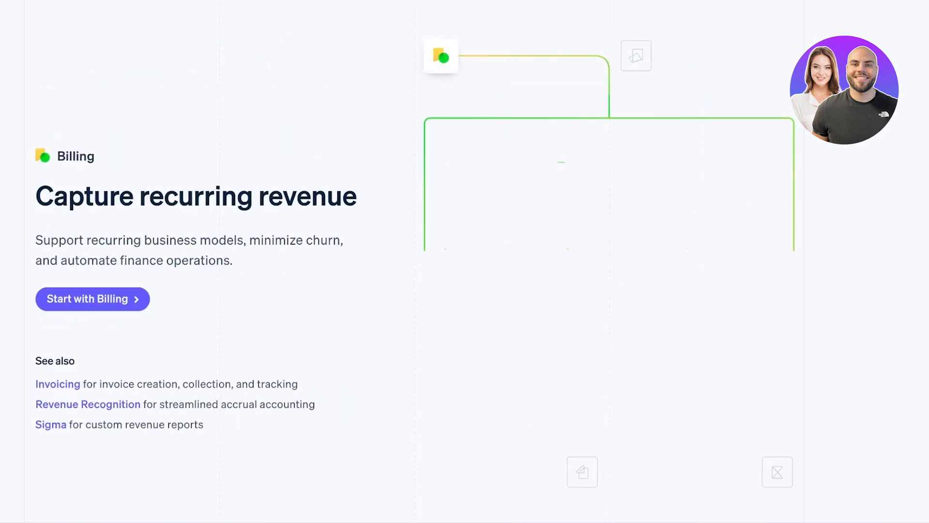
scroll(465, 261, "down", 10)
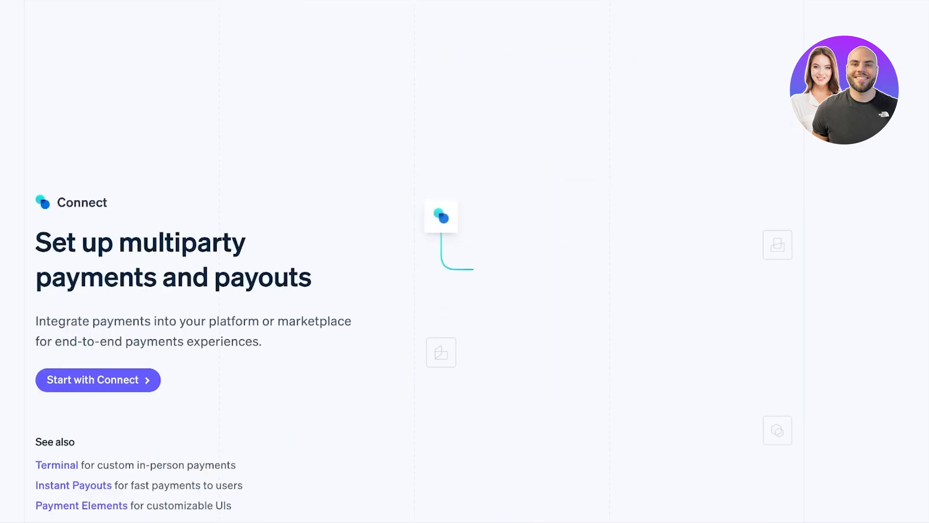
scroll(465, 262, "down", 12)
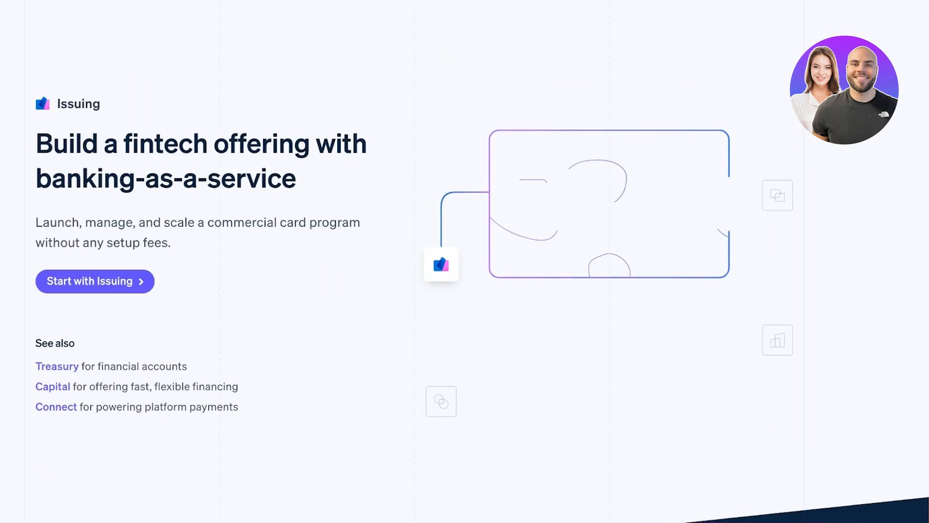
scroll(464, 261, "down", 9)
scroll(465, 262, "up", 20)
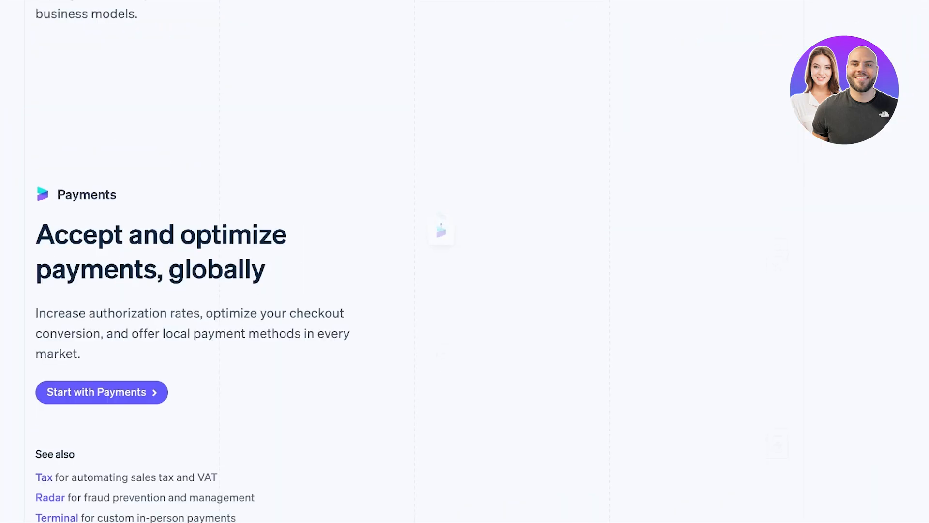
scroll(465, 261, "up", 15)
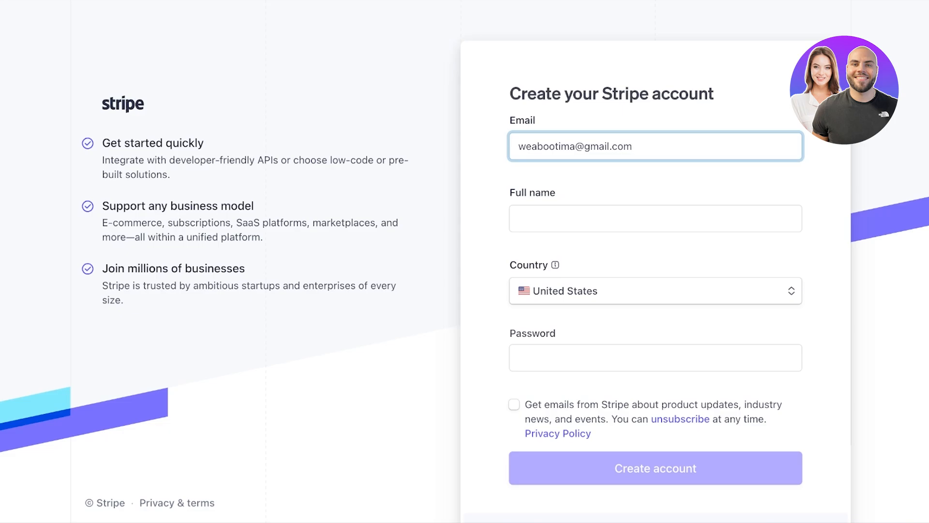
Sign in to the existing Stripe account with the account e-mail and account password instead of creating a new one.
scroll(655, 290, "down", 1)
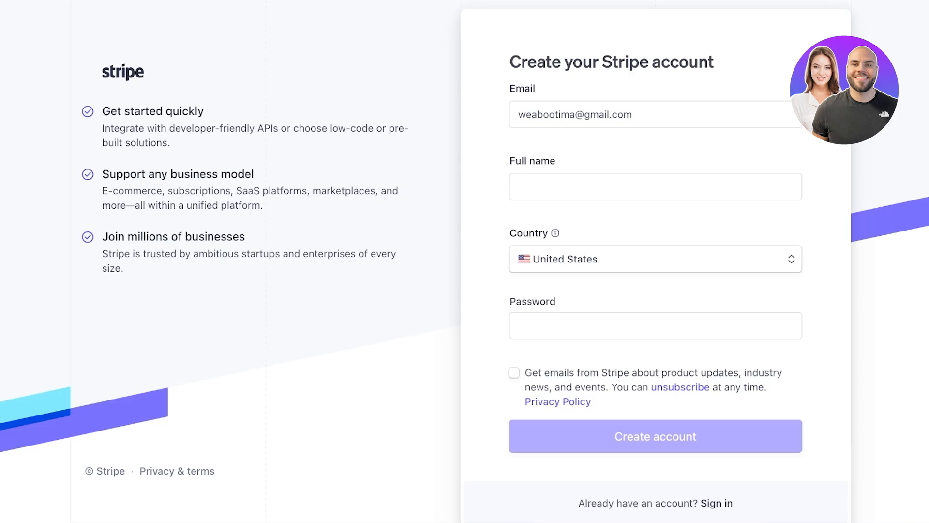
left_click(716, 503)
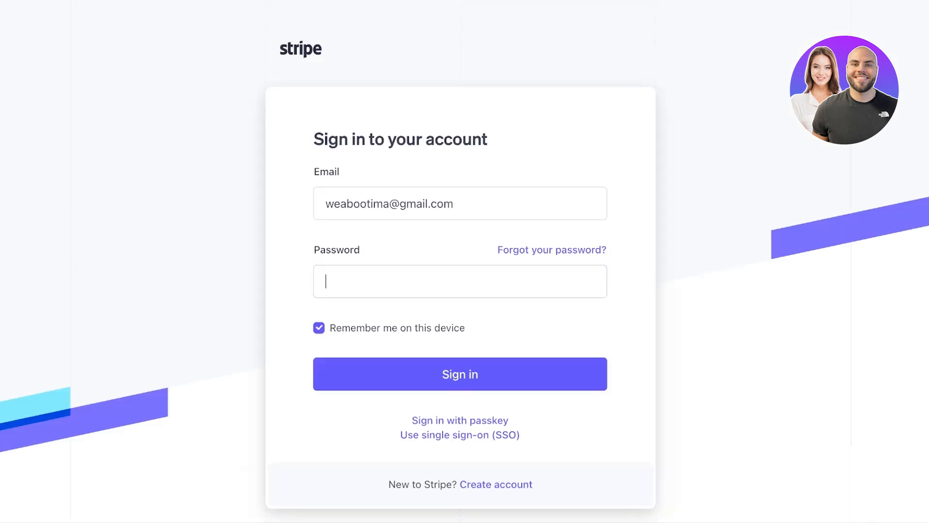
key("Return")
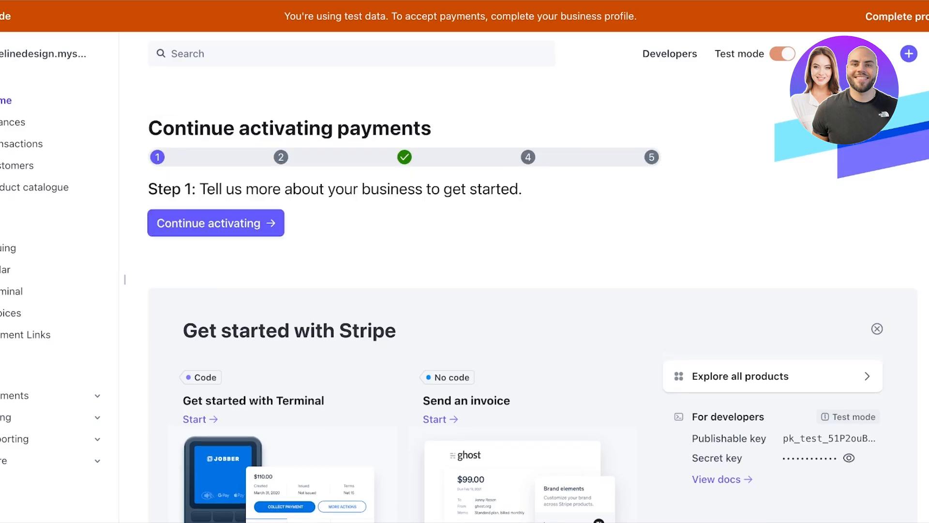
Switch the dashboard to the New business account.
left_click(896, 16)
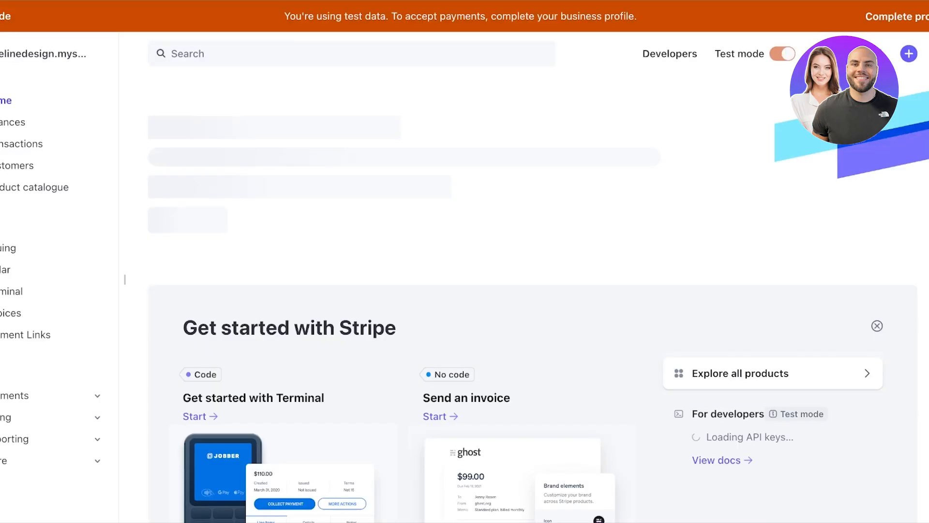
left_click(46, 54)
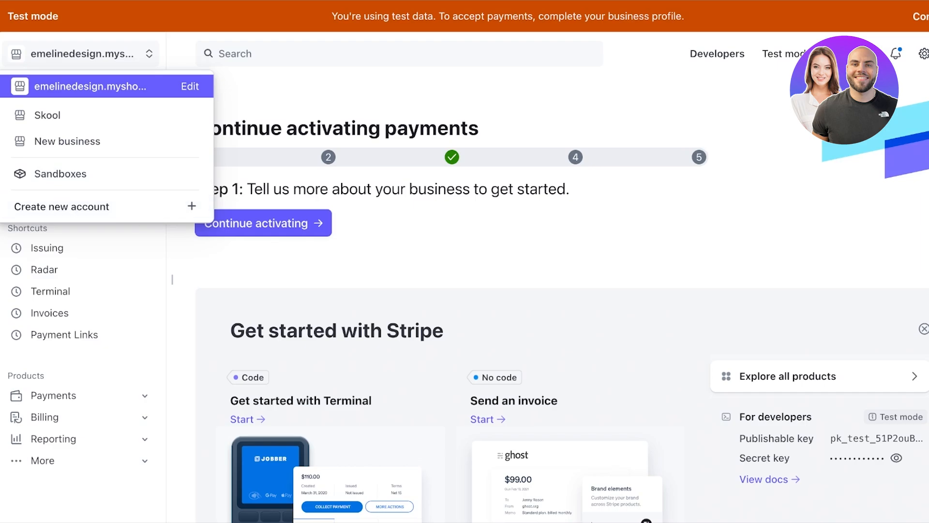
left_click(68, 141)
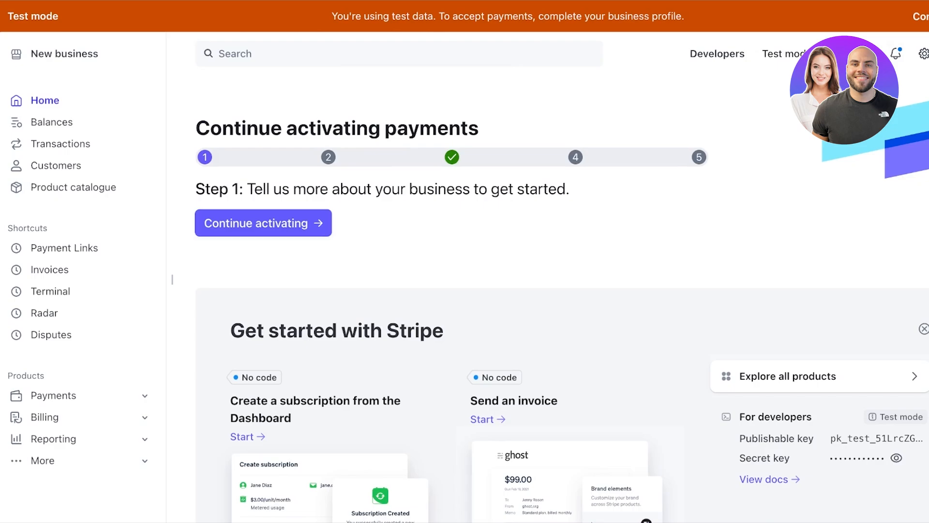
Start adding a new product in the product catalogue and name it Satin Lipstick.
scroll(484, 290, "down", 3)
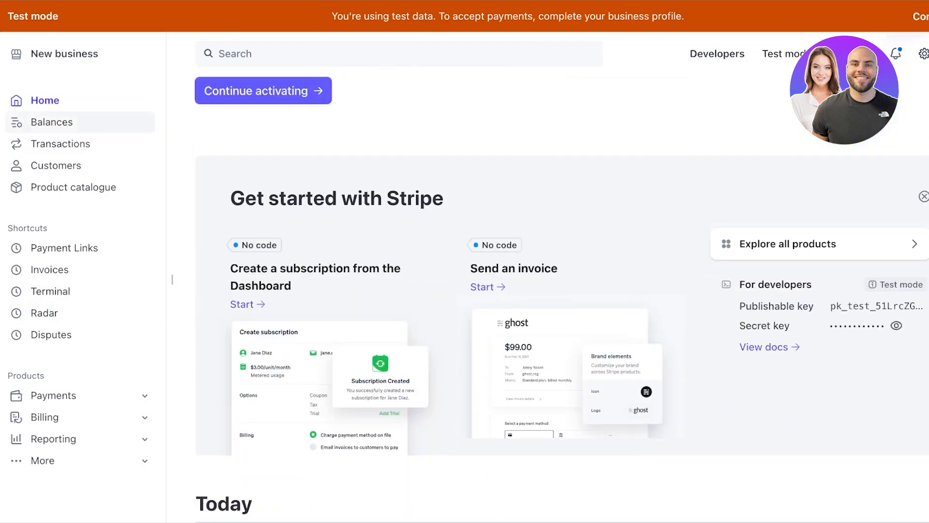
scroll(561, 291, "up", 3)
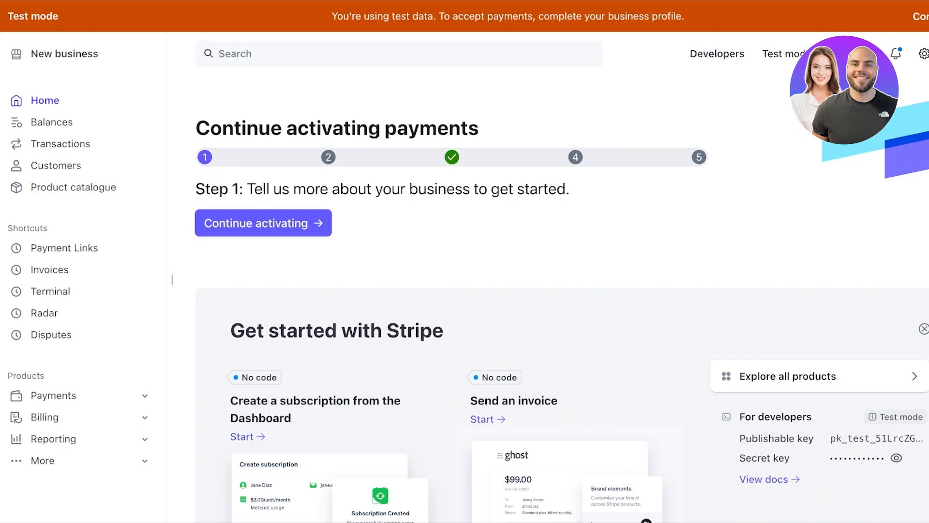
left_click(74, 187)
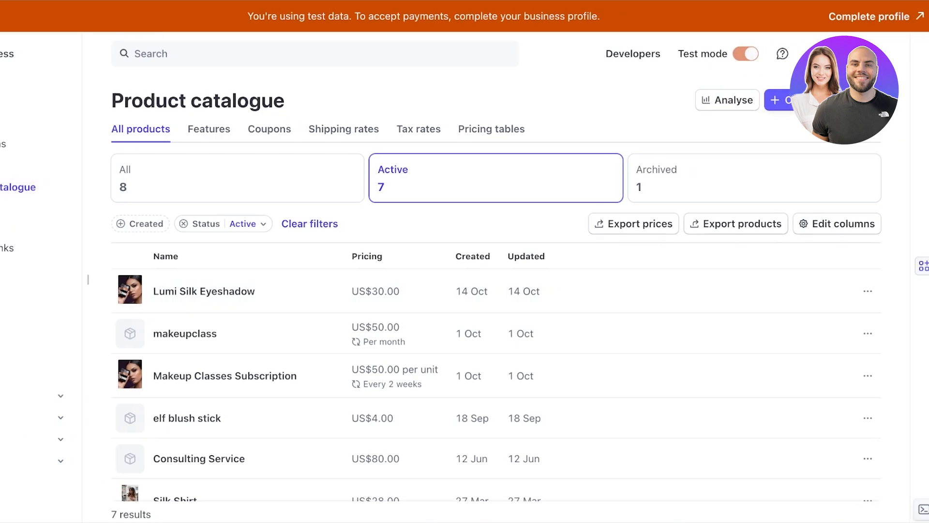
left_click(823, 100)
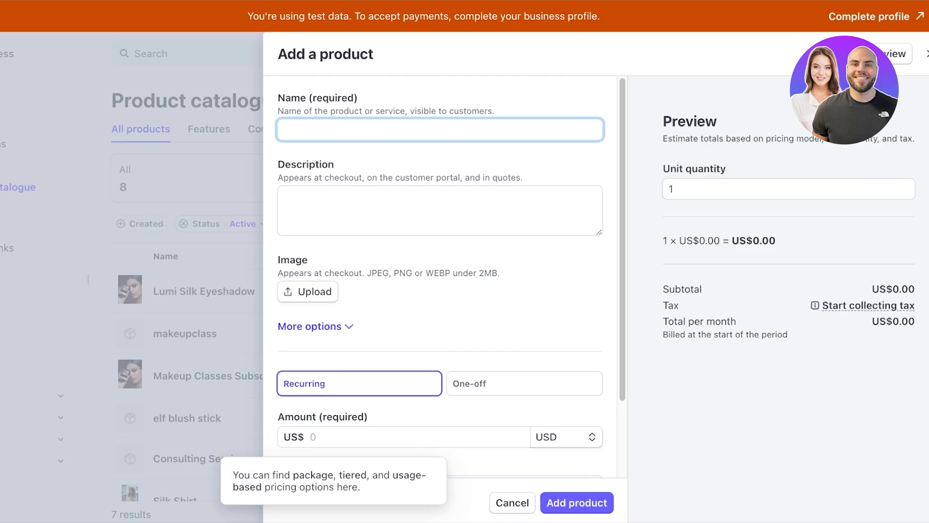
type("S")
key("BackSpace")
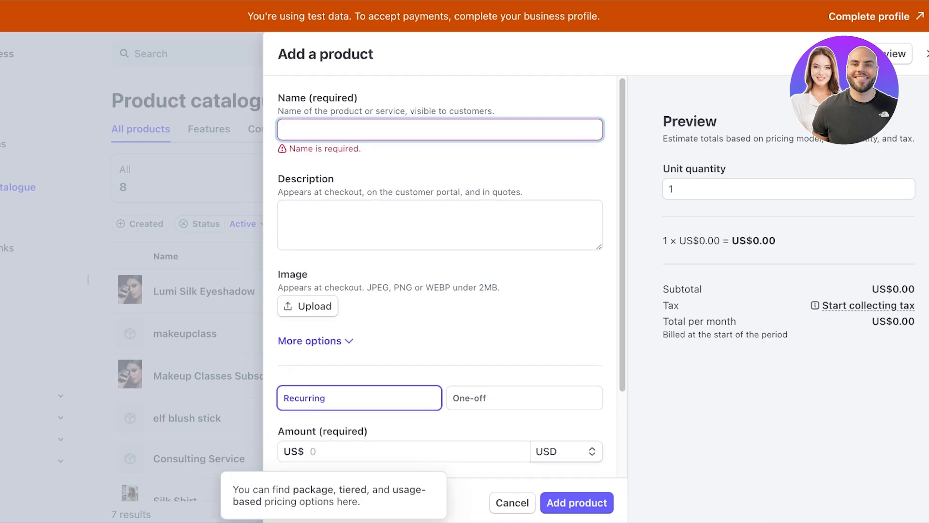
type("Satin Lipstick")
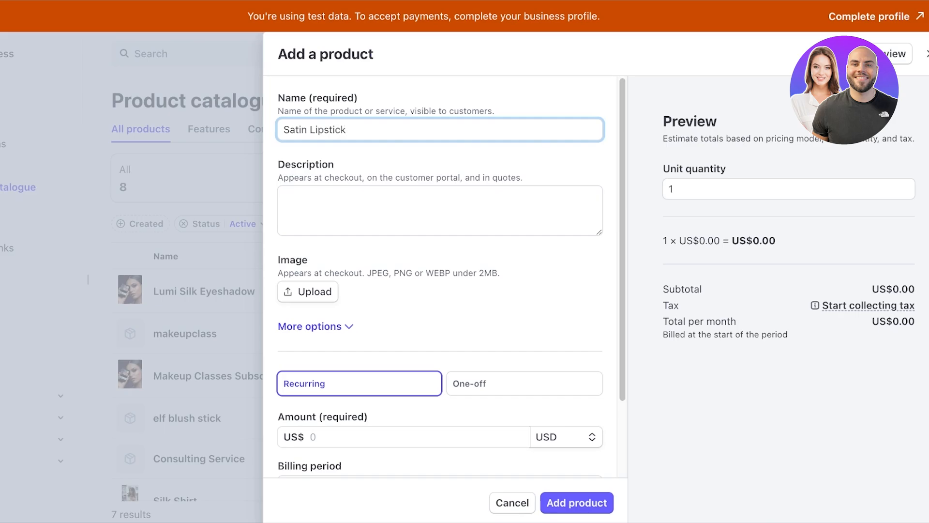
Leave the description blank and upload the lipstick photo as the product image.
left_click(284, 196)
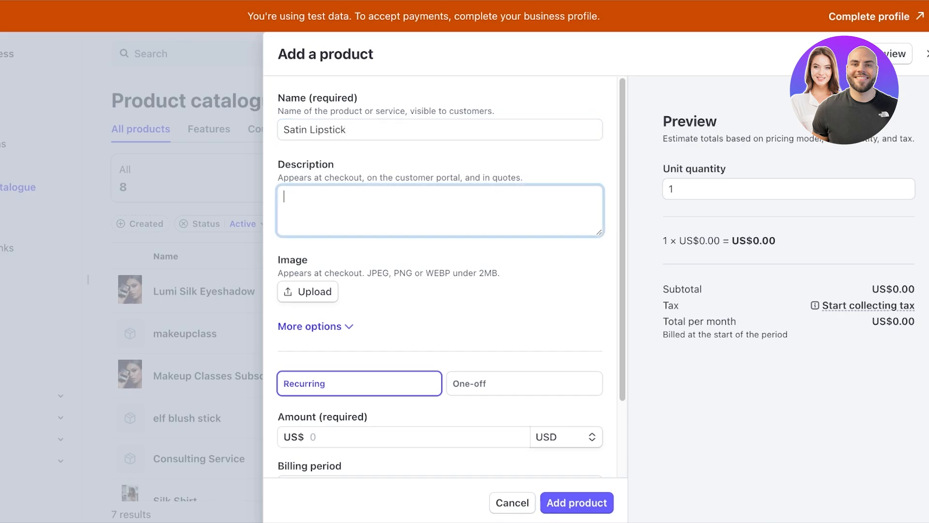
key("Tab")
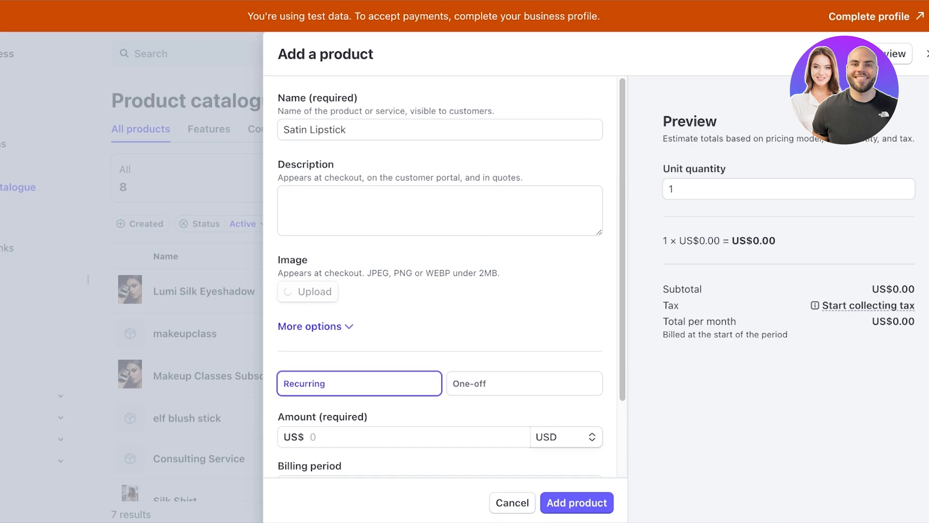
scroll(440, 276, "down", 2)
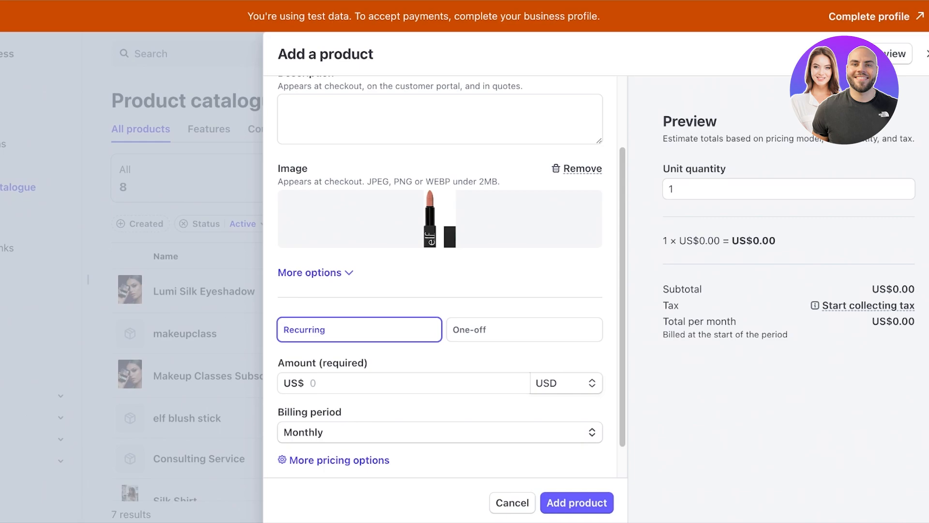
Make the product's price a one-off charge of US$10.00.
left_click(524, 329)
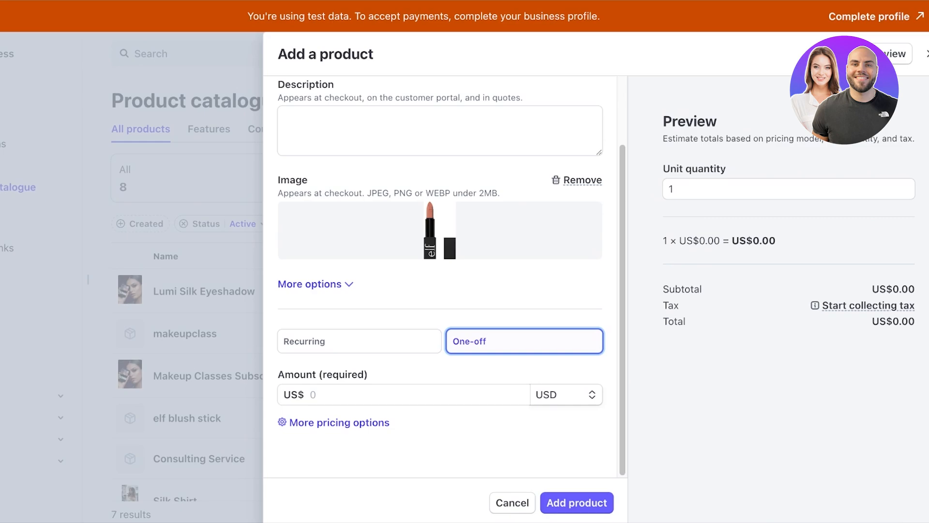
left_click(404, 395)
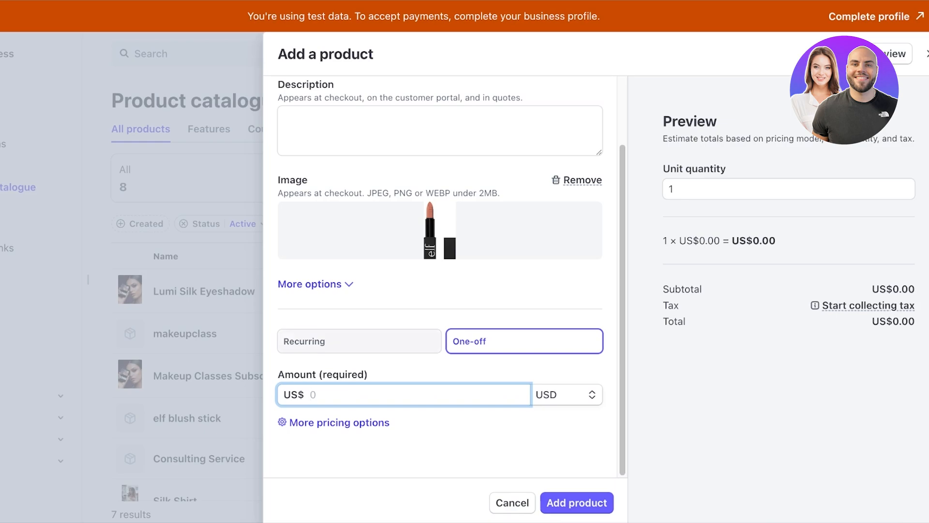
left_click(359, 341)
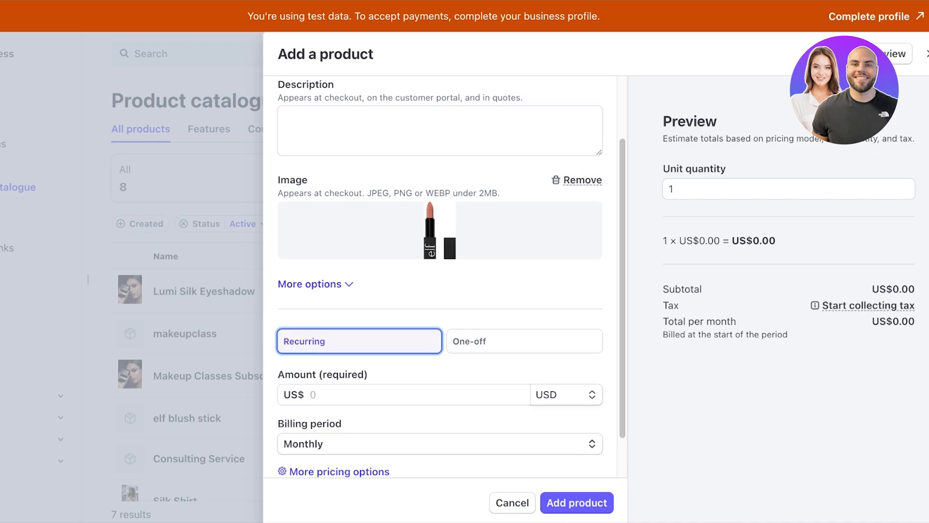
left_click(513, 341)
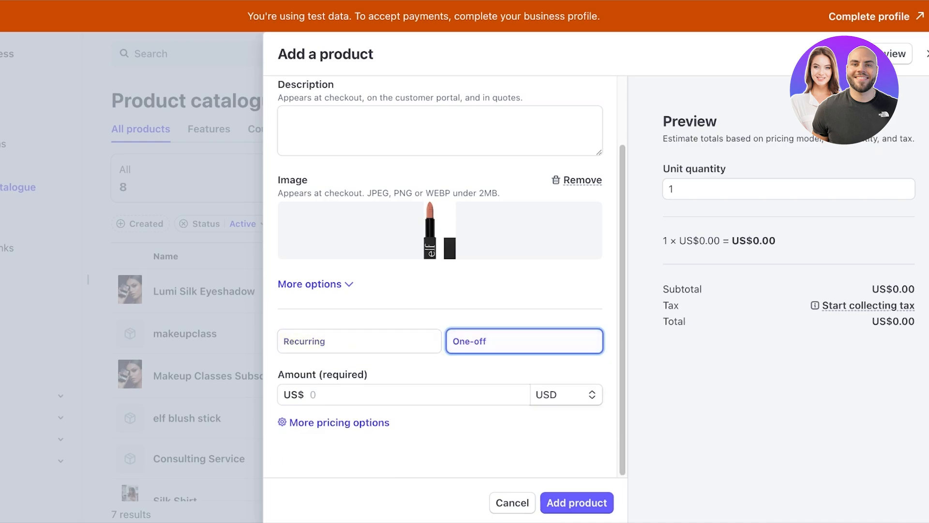
left_click(404, 394)
type("2")
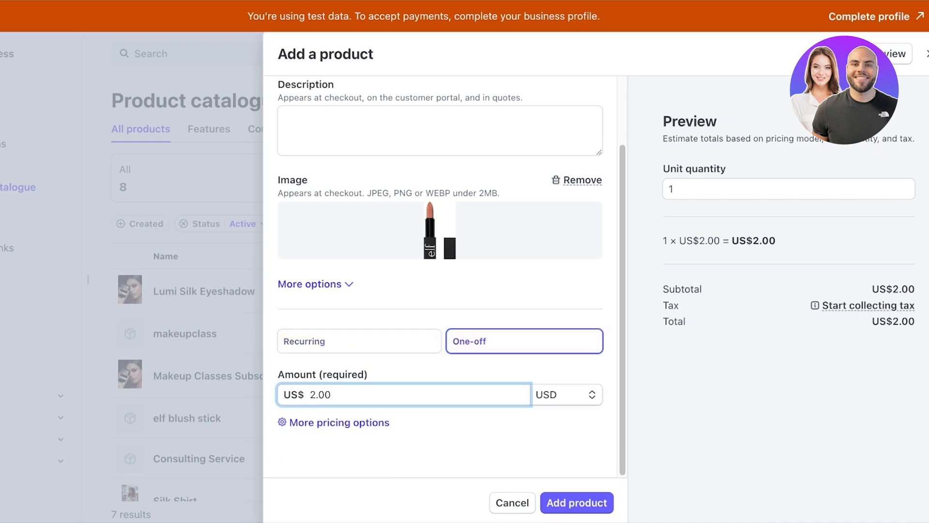
type("2")
key("BackSpace")
key("BackSpace")
type("10")
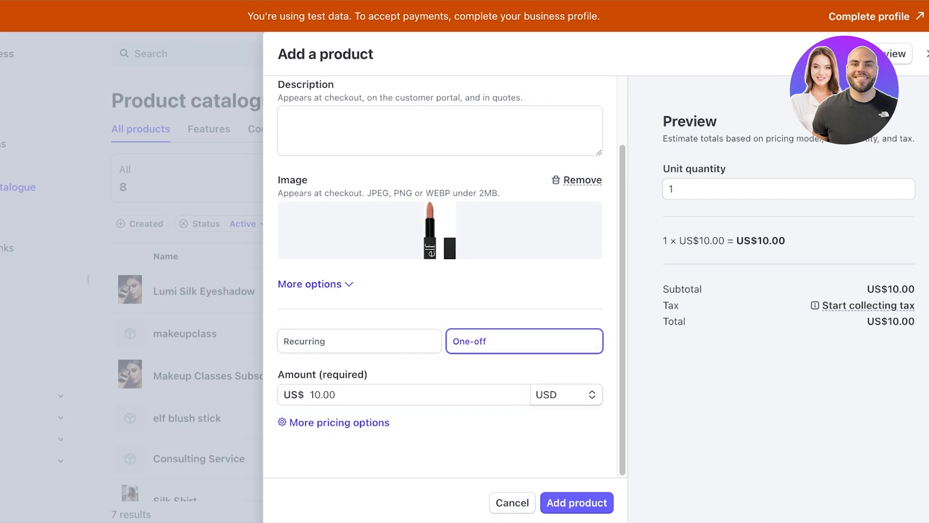
Examine the additional pricing options for Satin Lipstick, including the pricing model and advanced fields, and return to the product form.
left_click(338, 423)
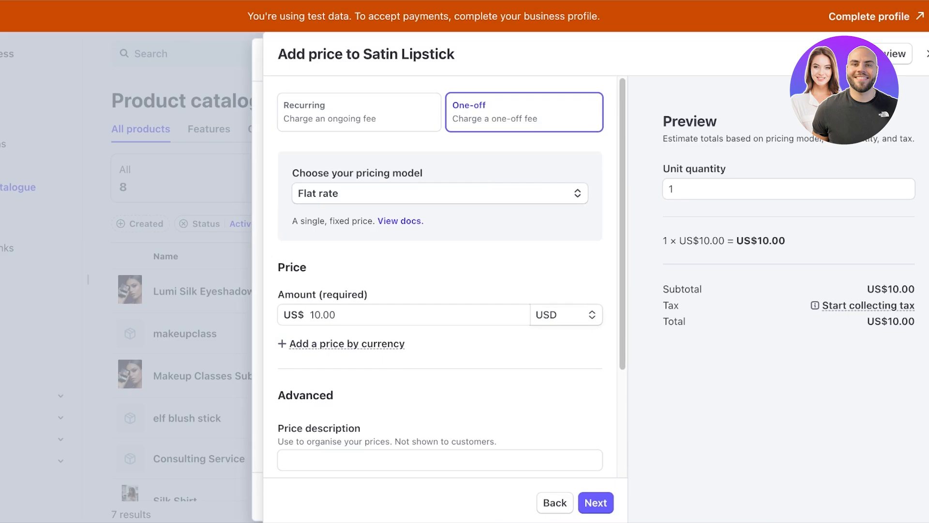
scroll(439, 276, "down", 3)
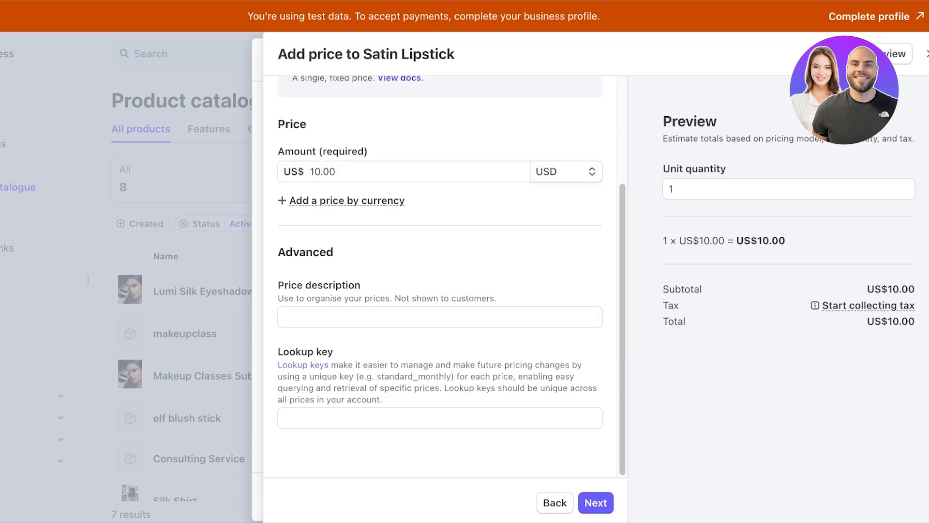
scroll(439, 276, "up", 3)
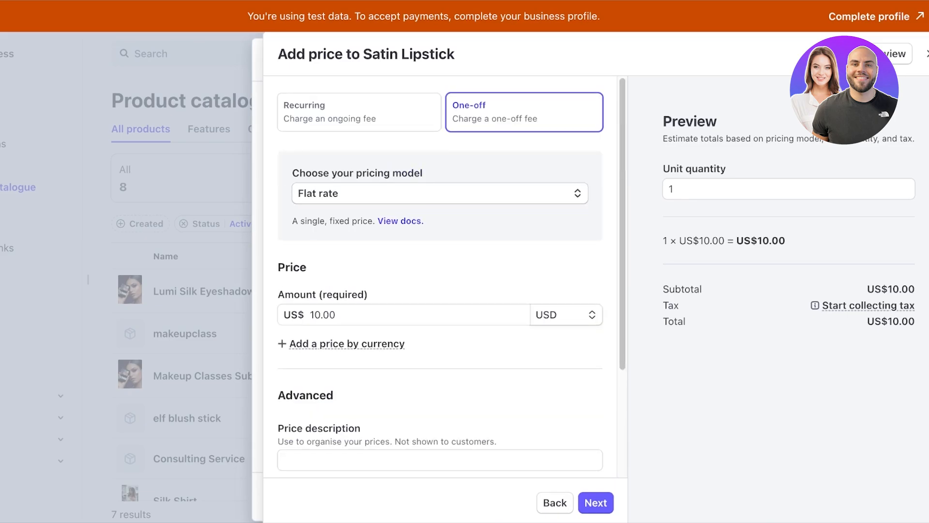
left_click(439, 193)
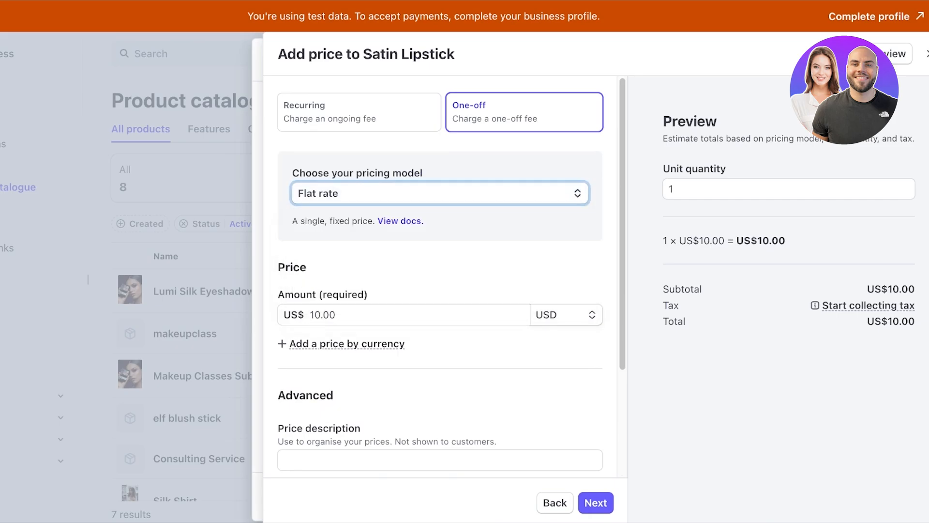
left_click(926, 53)
scroll(440, 276, "up", 2)
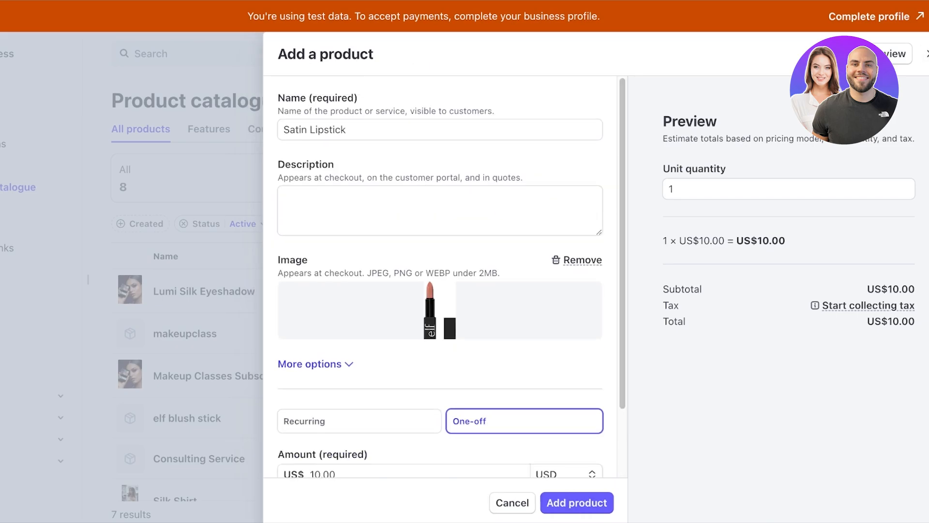
Save the Satin Lipstick product to the catalogue and review its product details page.
left_click(576, 503)
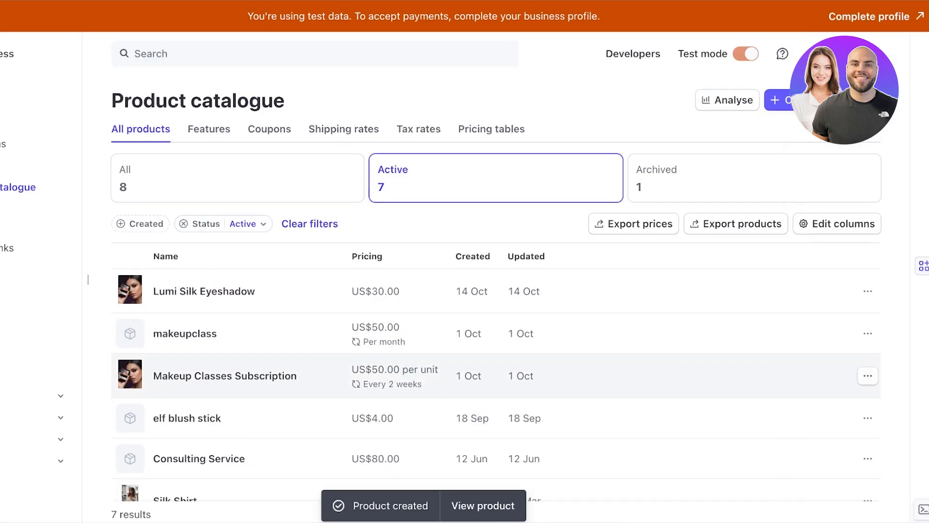
scroll(484, 339, "down", 2)
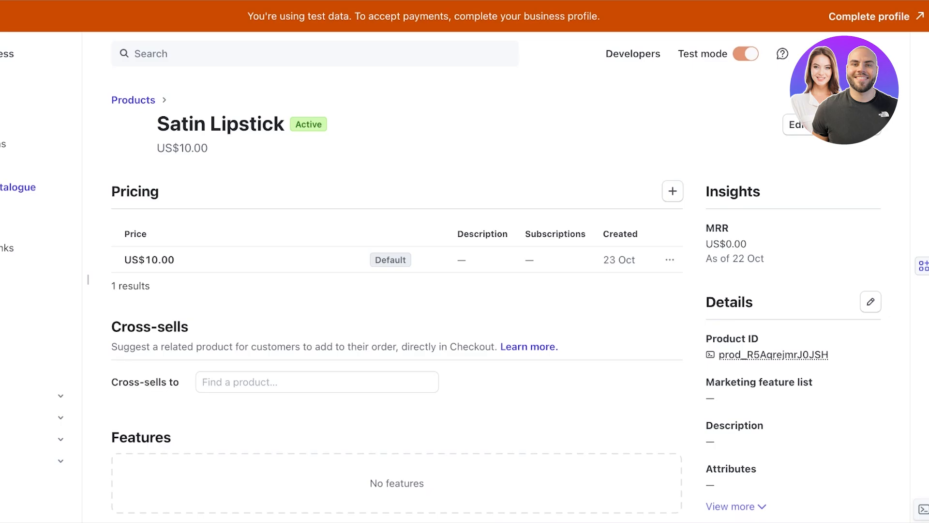
left_click(871, 124)
left_click(871, 125)
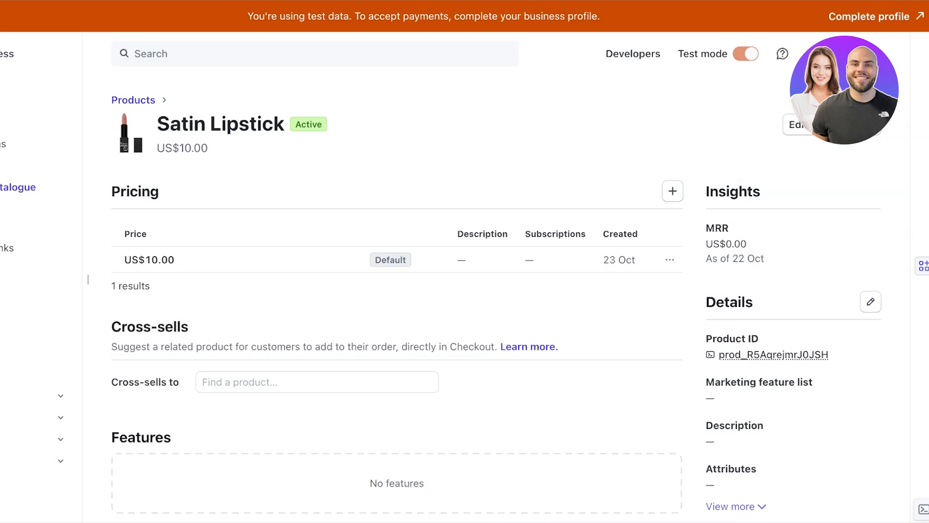
scroll(532, 258, "down", 2)
scroll(397, 290, "down", 3)
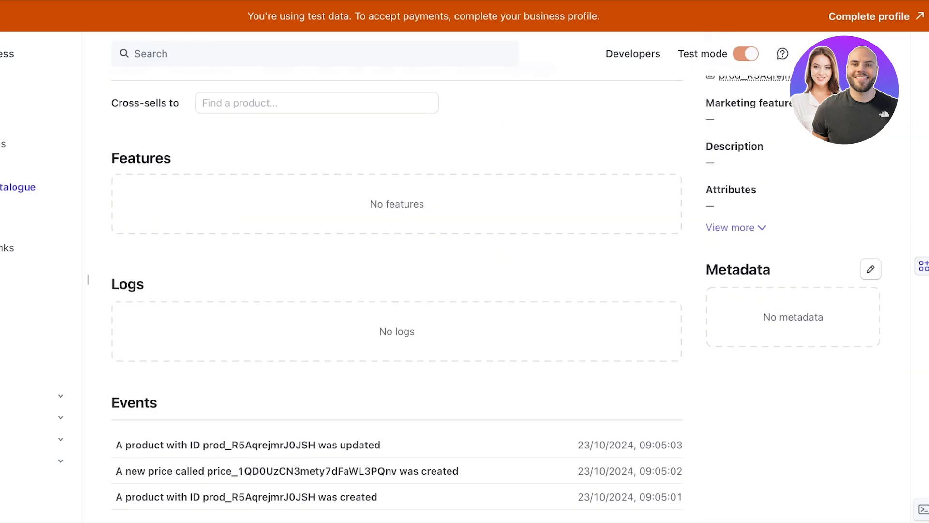
scroll(396, 291, "up", 6)
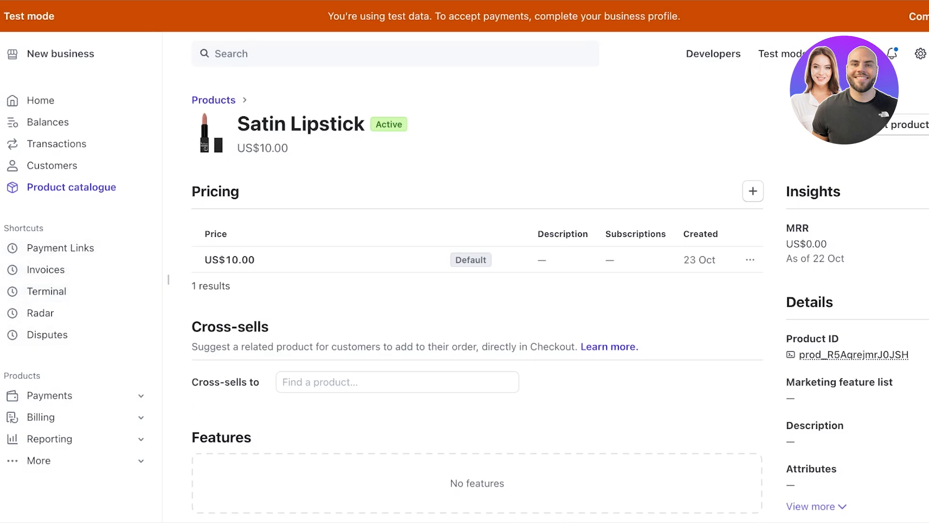
left_click(39, 460)
scroll(477, 290, "down", 6)
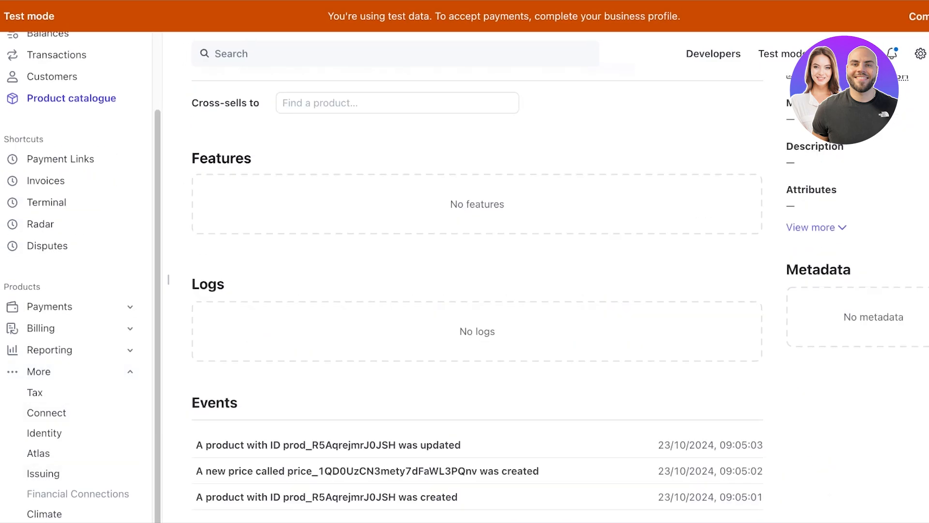
scroll(49, 290, "up", 8)
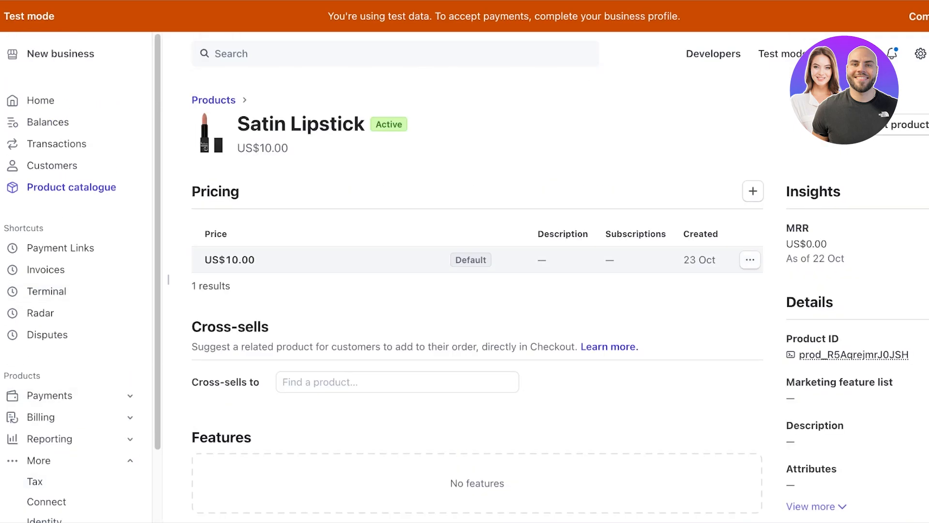
left_click(339, 54)
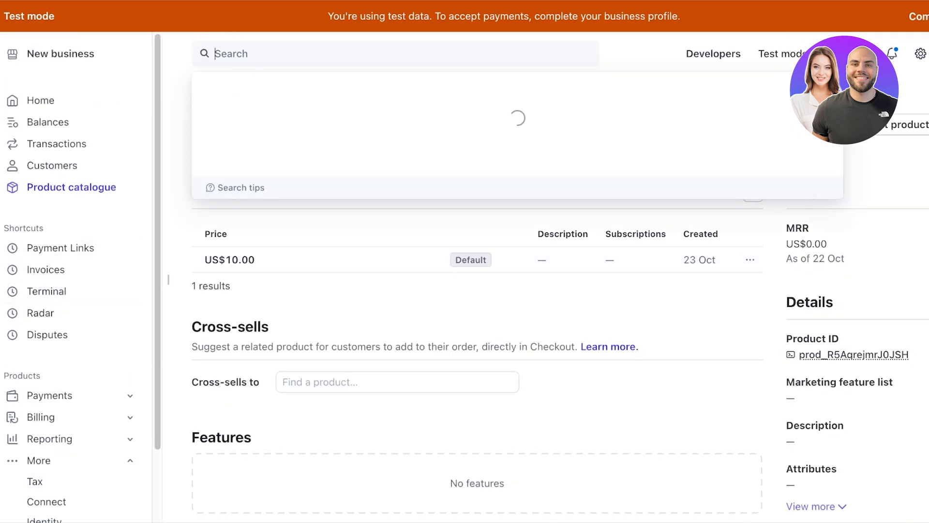
key("Escape")
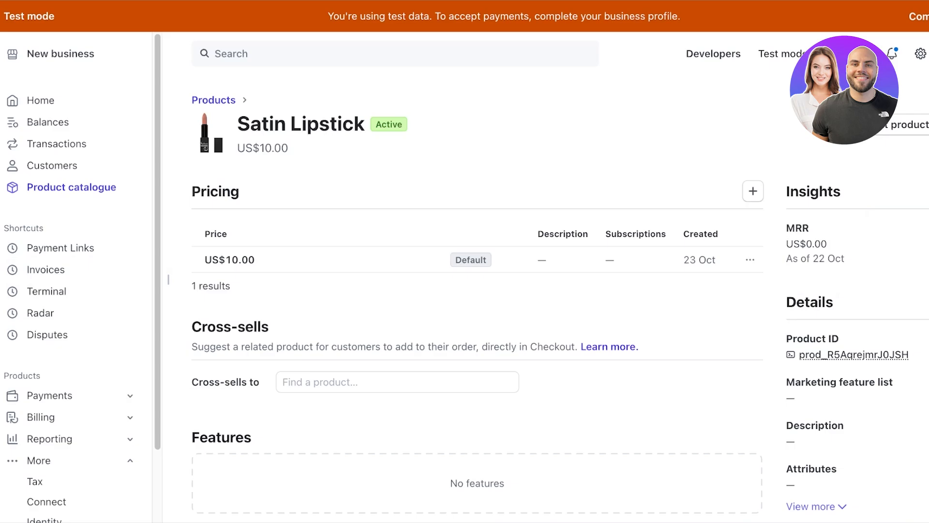
Start creating a new payment link of the Products or subscriptions type.
left_click(62, 248)
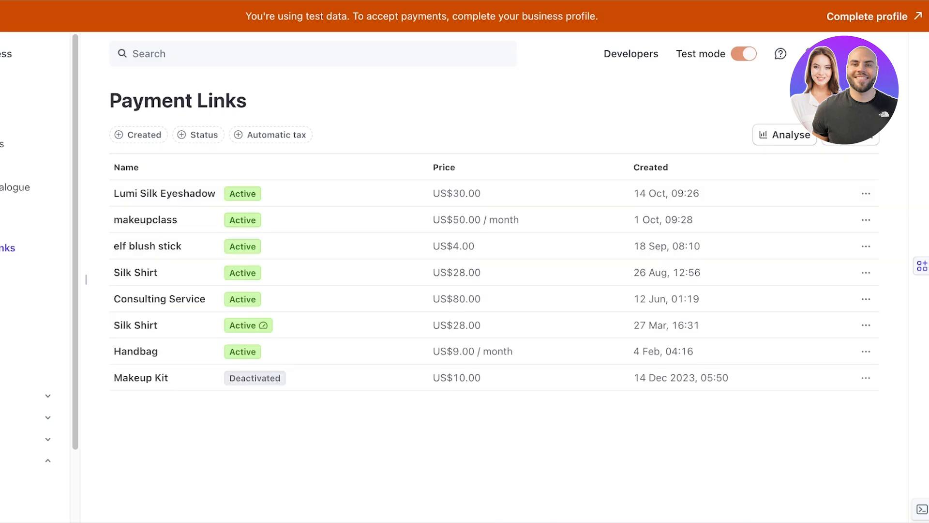
left_click(854, 101)
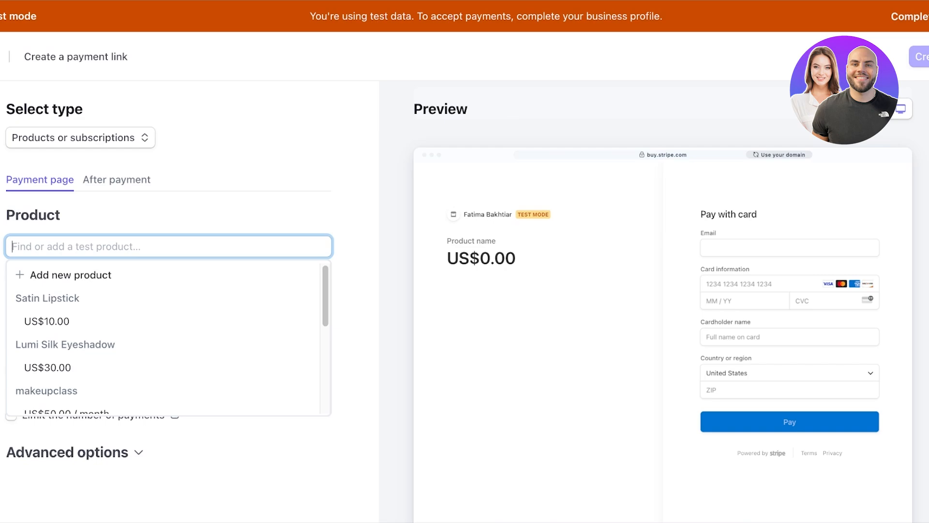
left_click(97, 137)
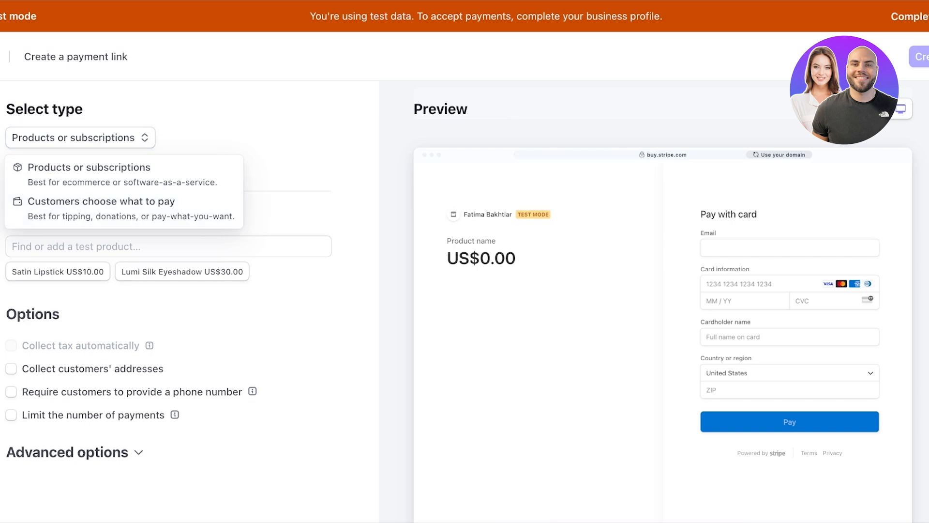
left_click(96, 173)
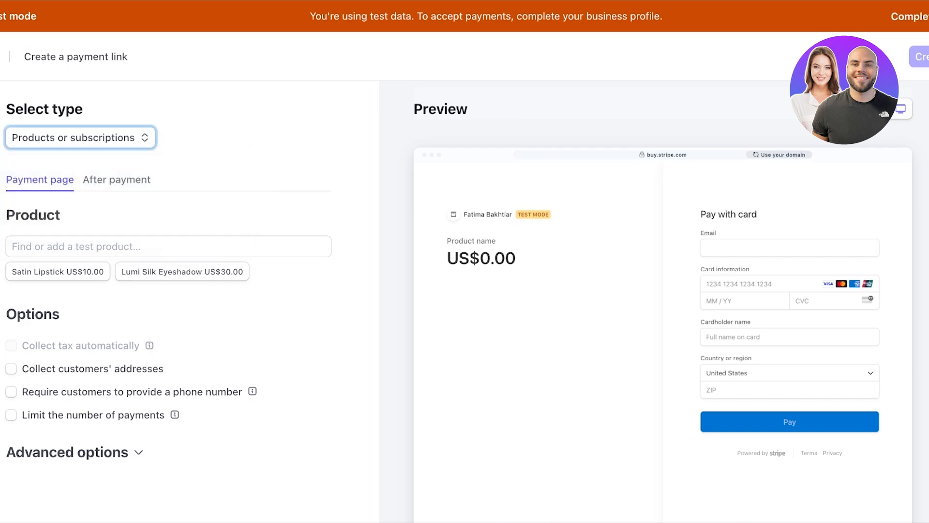
Add Satin Lipstick at US$10.00 as the payment link's product.
left_click(168, 246)
scroll(163, 367, "down", 5)
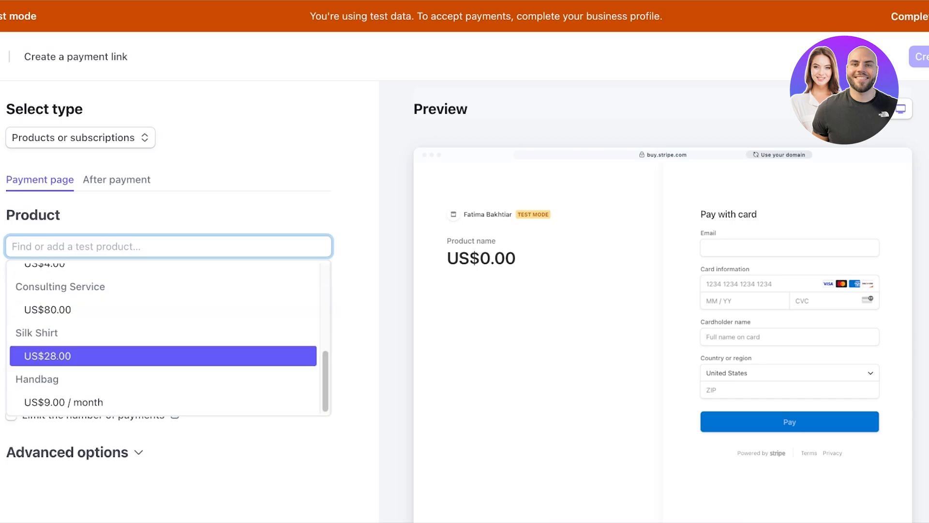
scroll(164, 338, "up", 5)
left_click(163, 321)
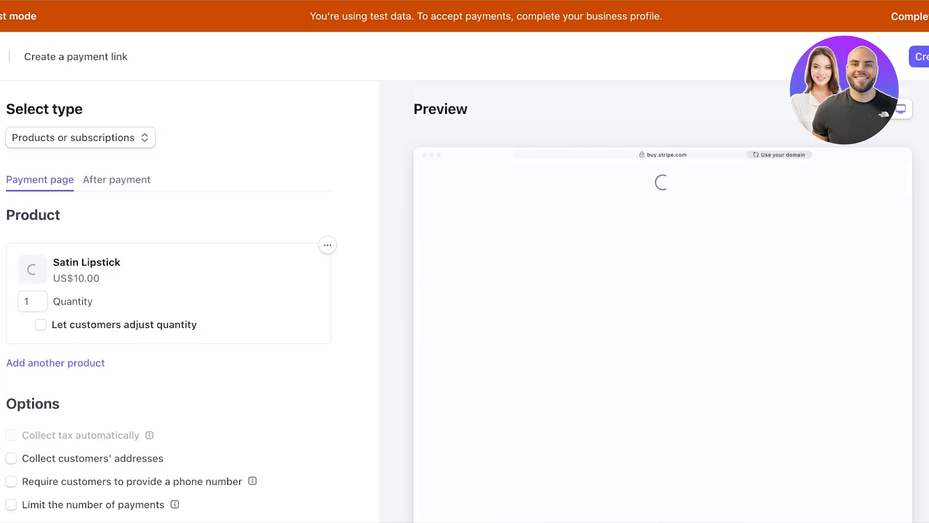
Have the payment link collect customers' billing and shipping addresses and require a phone number.
scroll(194, 290, "down", 2)
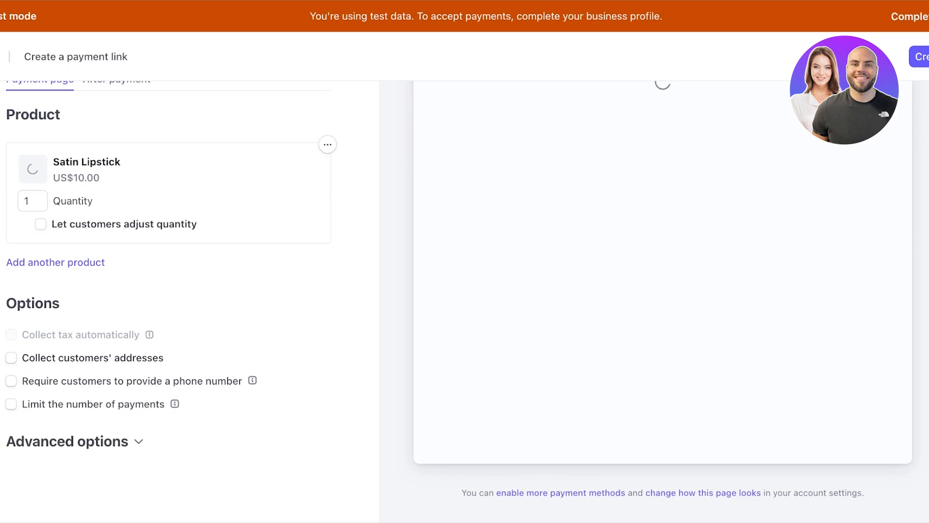
left_click(11, 358)
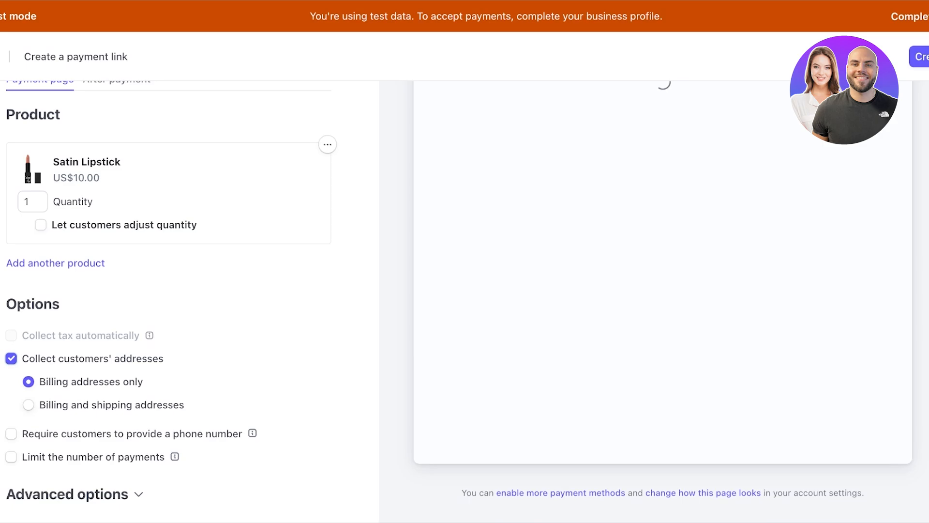
left_click(29, 405)
scroll(80, 344, "down", 3)
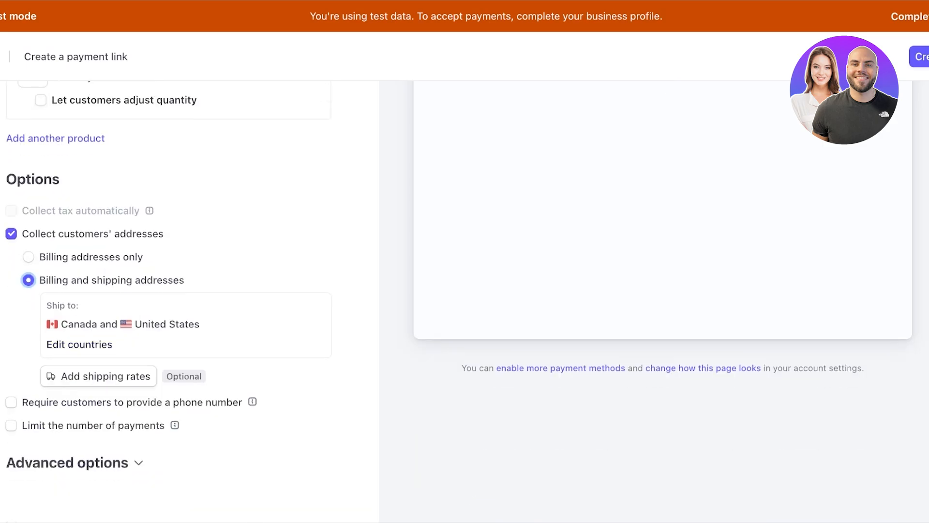
scroll(80, 344, "up", 1)
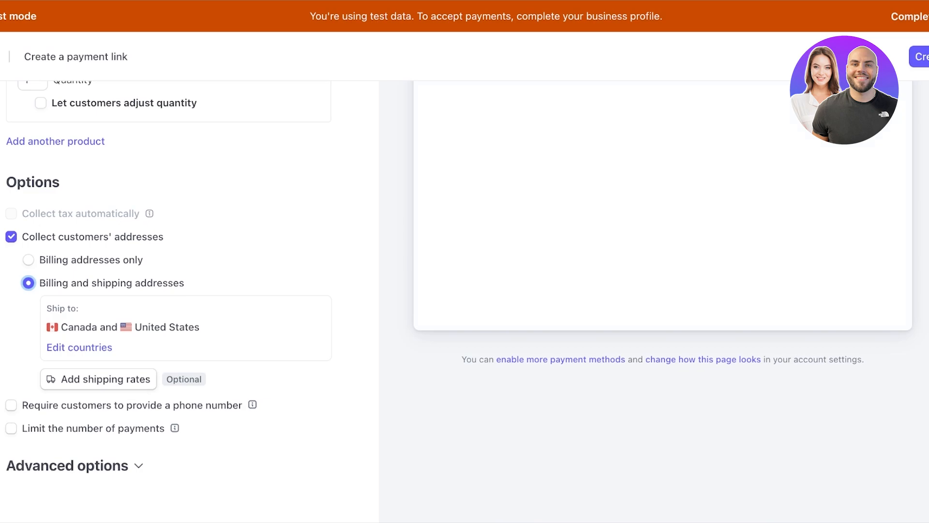
left_click(11, 405)
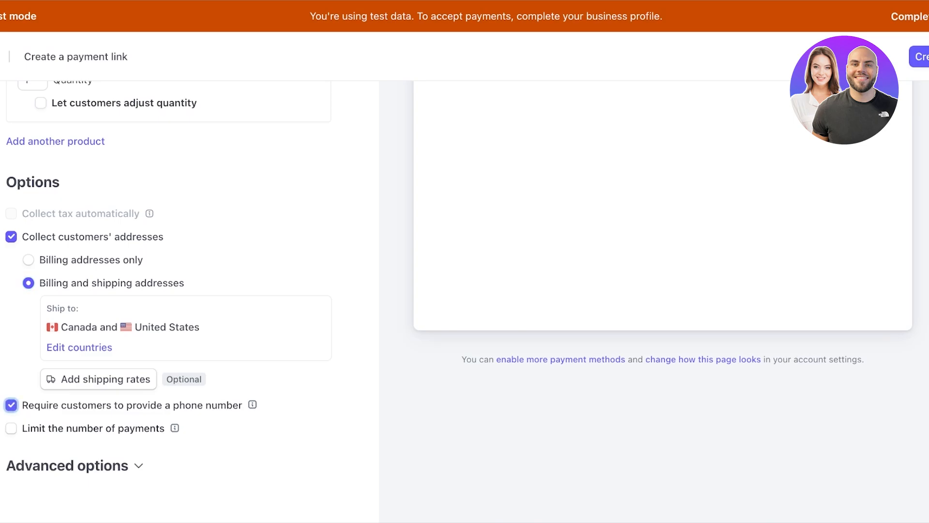
Examine the payment limit setting, the advanced options and the checkout preview for the payment link.
left_click(11, 428)
left_click(11, 428)
left_click(75, 466)
scroll(75, 466, "down", 3)
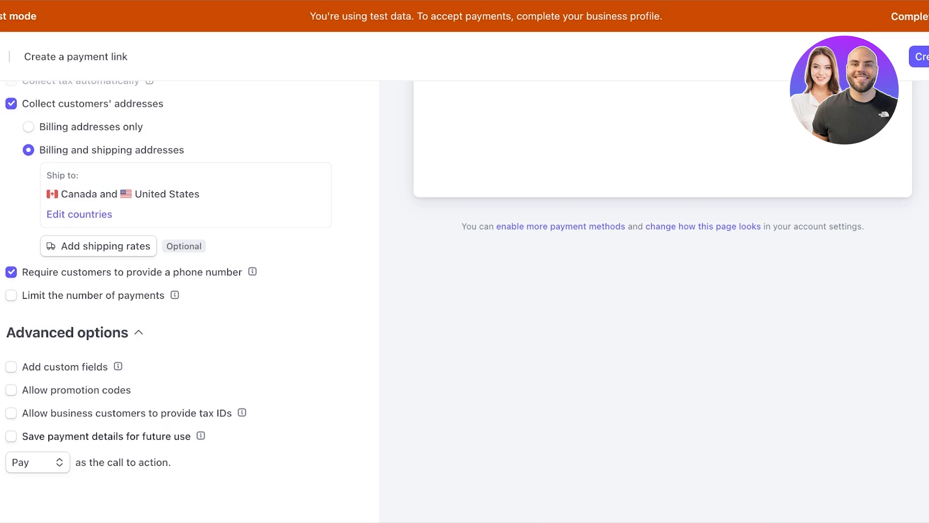
scroll(149, 436, "up", 7)
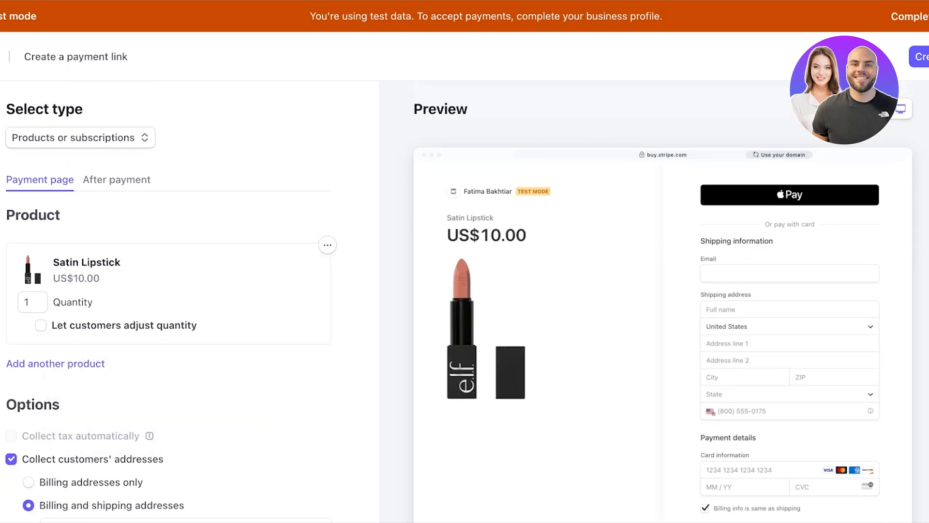
scroll(149, 435, "down", 3)
scroll(150, 435, "up", 1)
scroll(149, 435, "down", 5)
scroll(149, 435, "up", 3)
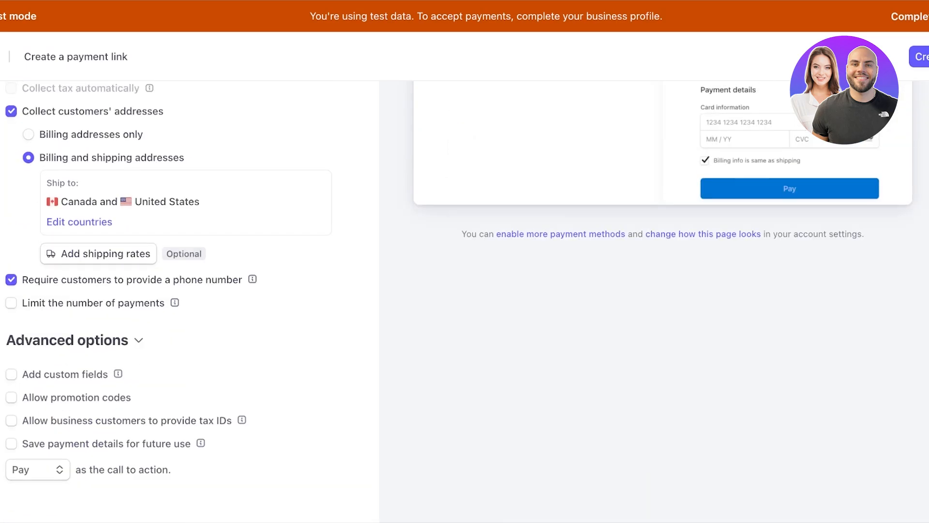
left_click(138, 462)
scroll(139, 463, "down", 3)
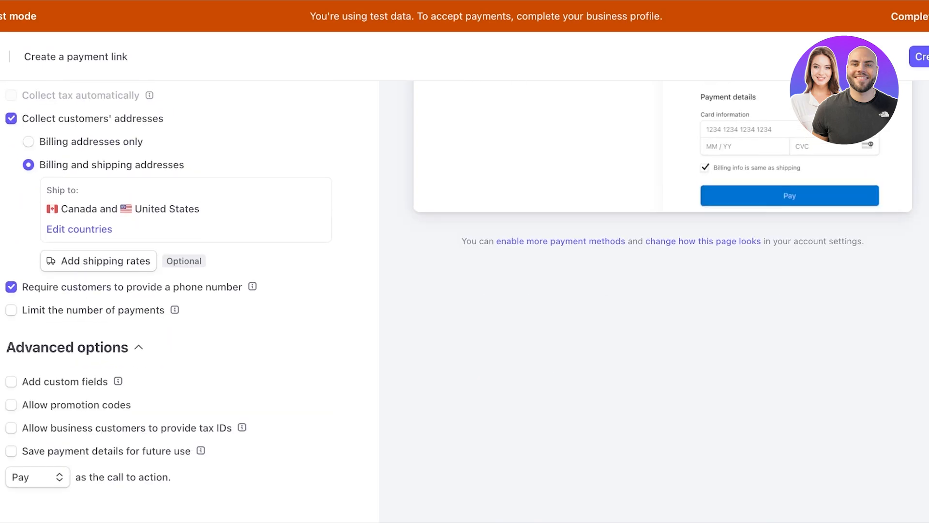
Try saving payment details for future use, check the checkout preview, and turn the option off again.
left_click(12, 451)
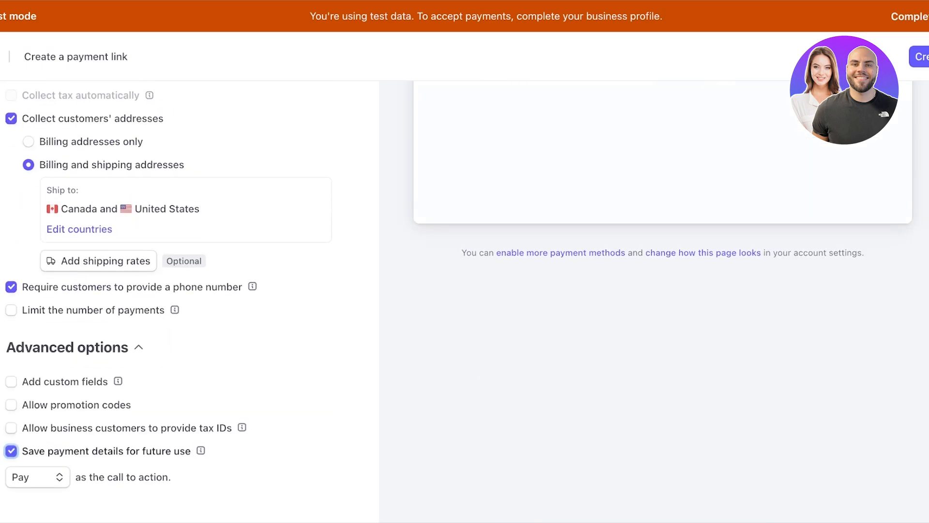
scroll(190, 300, "up", 7)
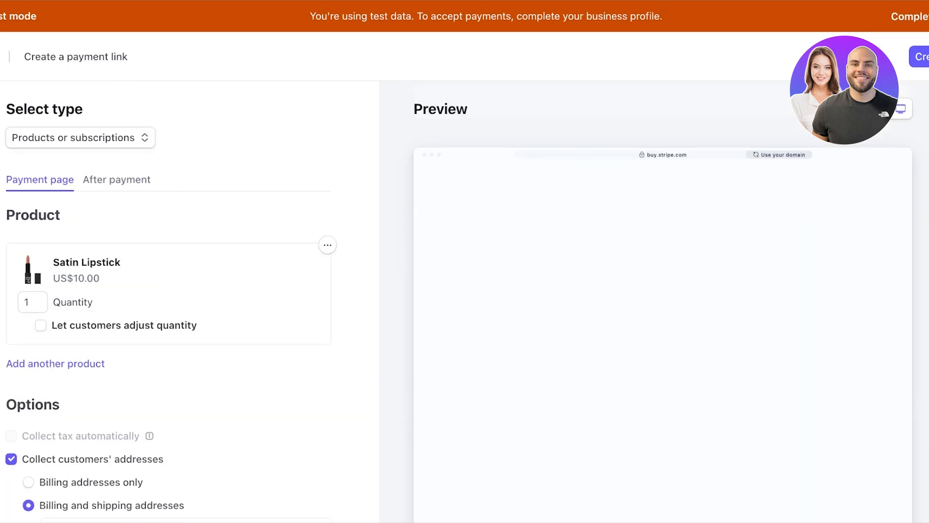
scroll(190, 300, "down", 2)
scroll(189, 300, "down", 5)
left_click(11, 436)
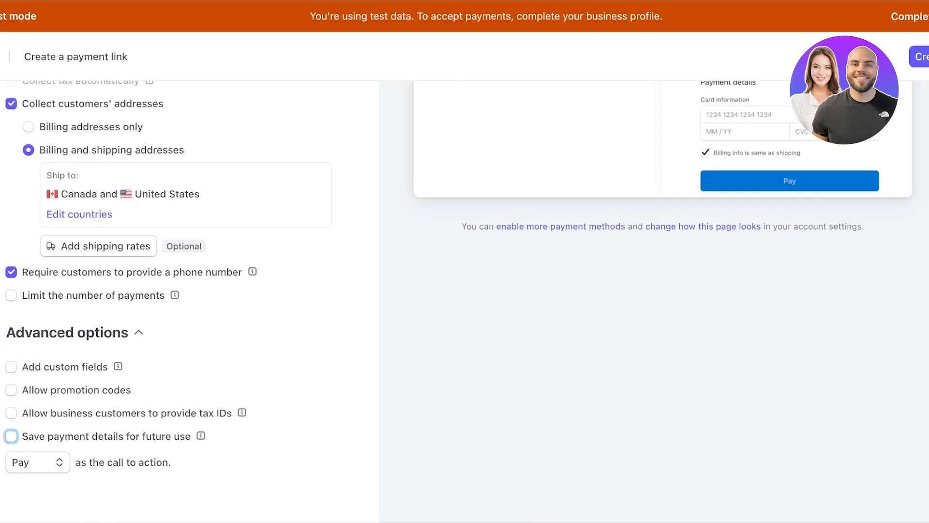
key("Tab")
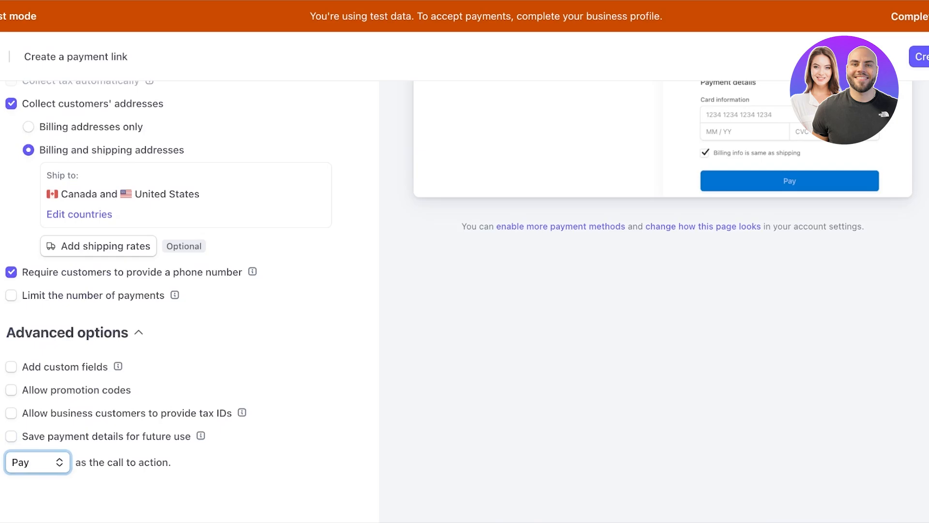
Review the payment link's options and checkout preview, including the preview's mobile layout.
scroll(460, 301, "up", 7)
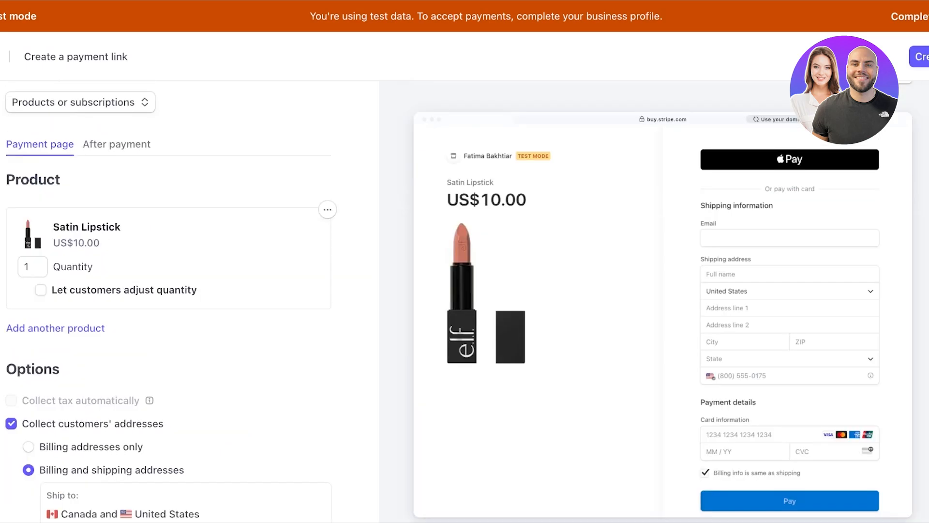
scroll(460, 302, "down", 1)
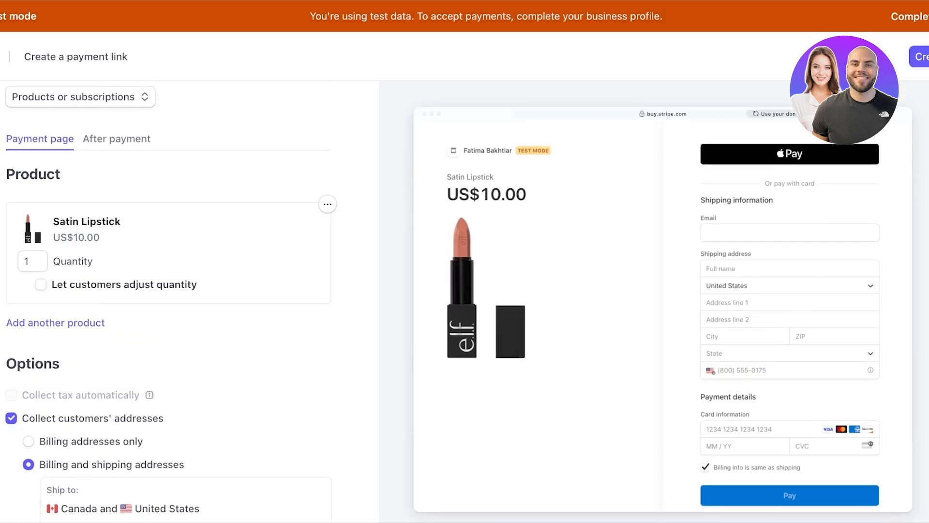
scroll(460, 301, "down", 1)
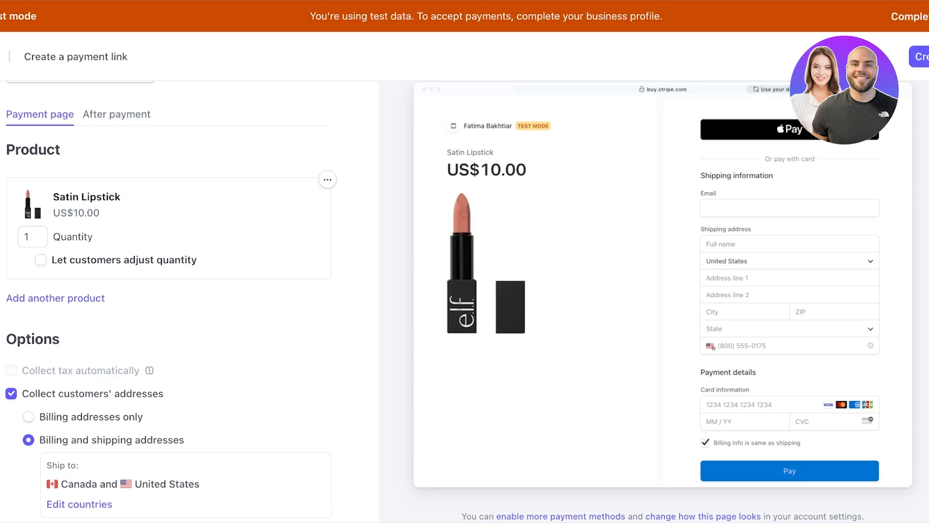
scroll(460, 302, "down", 6)
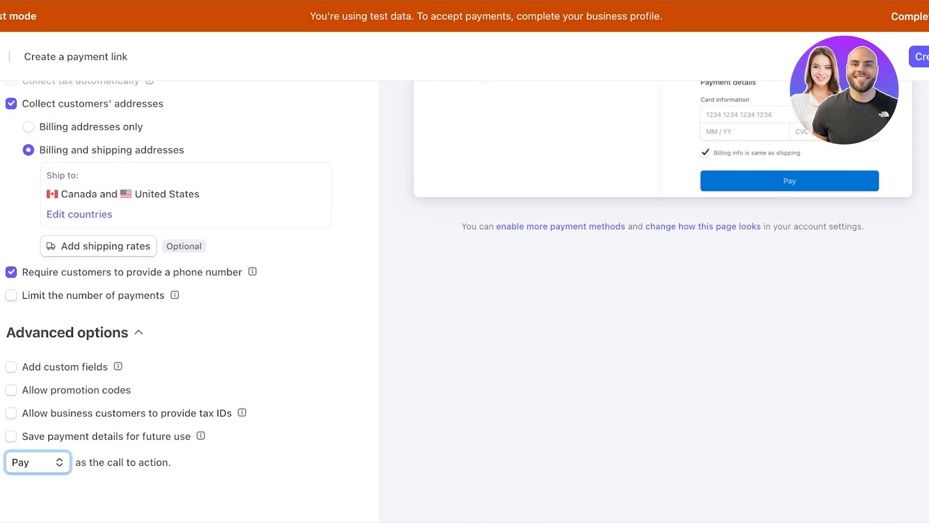
scroll(460, 302, "up", 7)
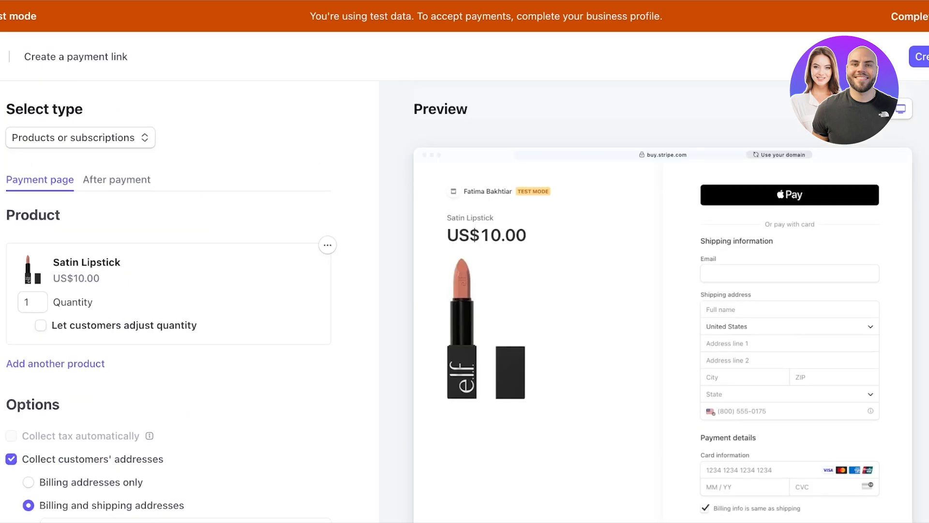
left_click(879, 109)
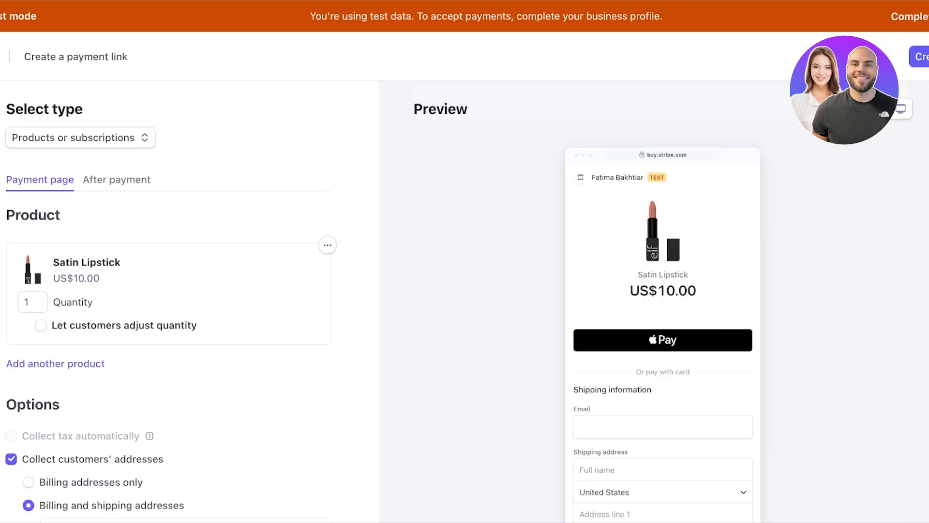
scroll(460, 302, "down", 3)
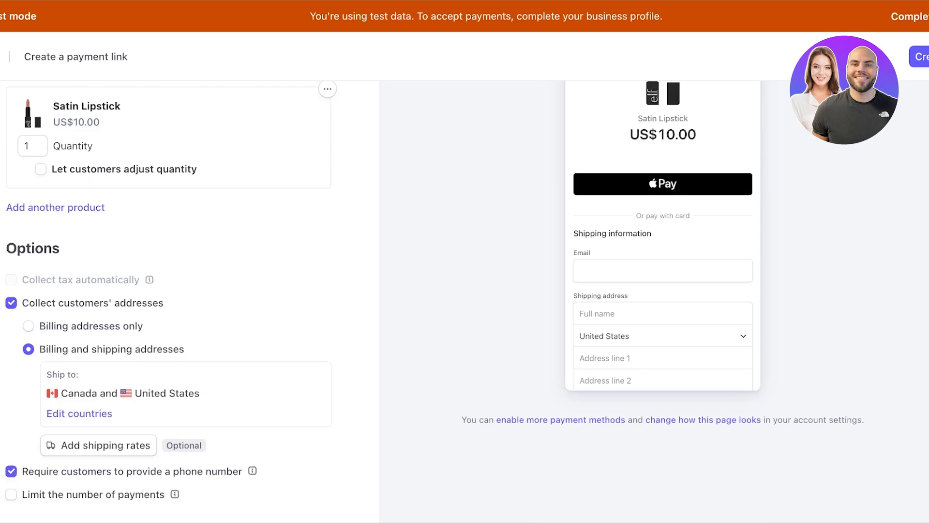
Compare the checkout preview in its desktop and mobile layouts and create the Satin Lipstick payment link.
scroll(460, 302, "up", 3)
left_click(900, 109)
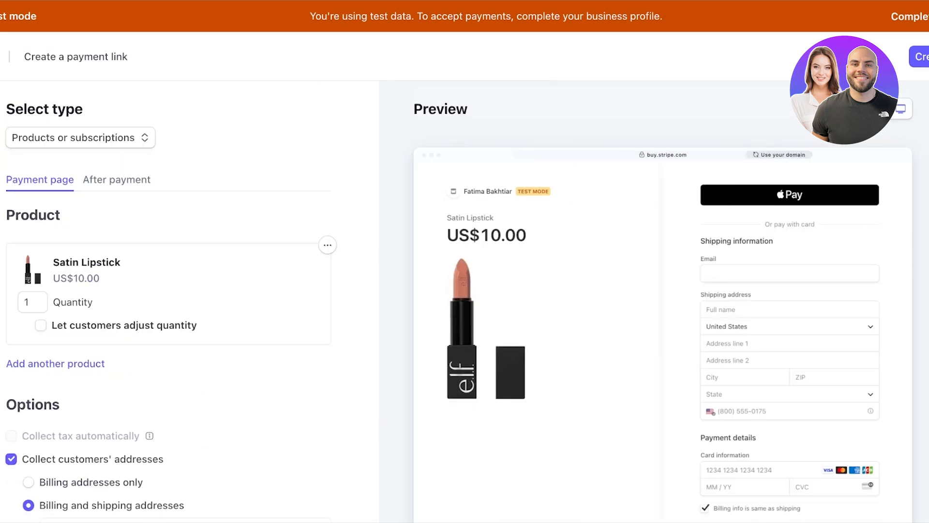
left_click(879, 109)
scroll(460, 302, "down", 5)
scroll(460, 302, "up", 5)
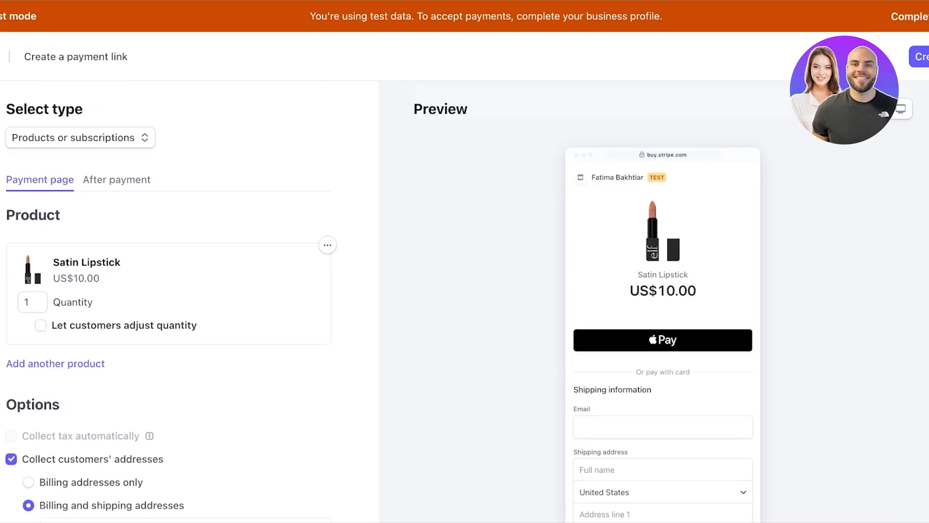
left_click(901, 109)
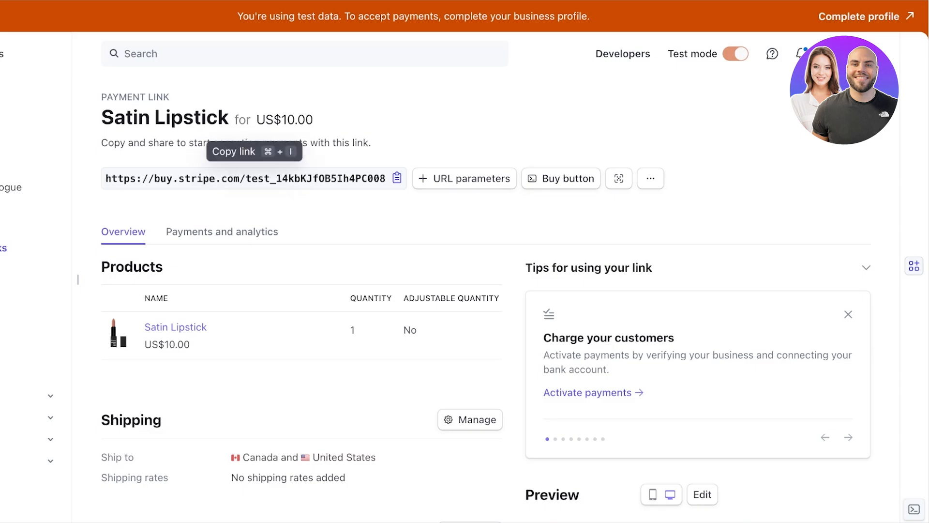
left_click(651, 178)
key("Escape")
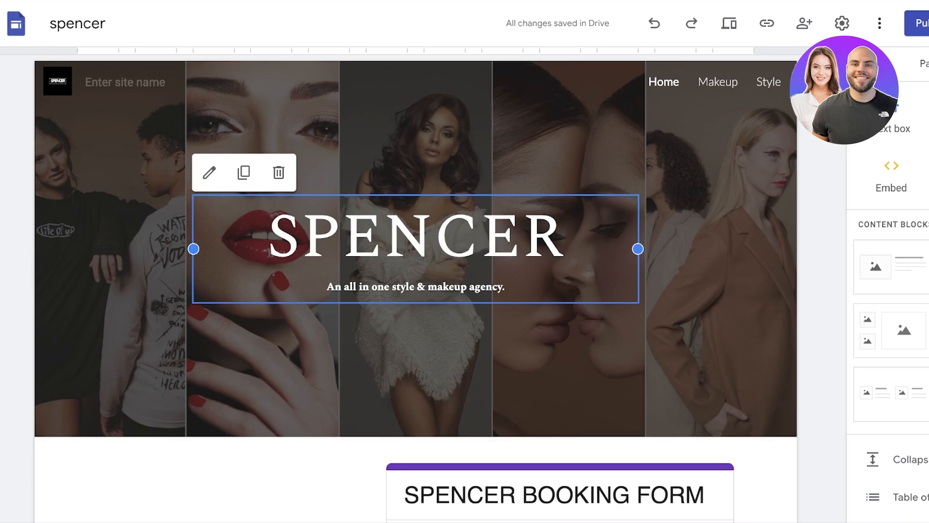
Switch to the spencer site in Google Sites, delete the embedded booking form section, and look over the rest of the home page.
scroll(416, 242, "down", 6)
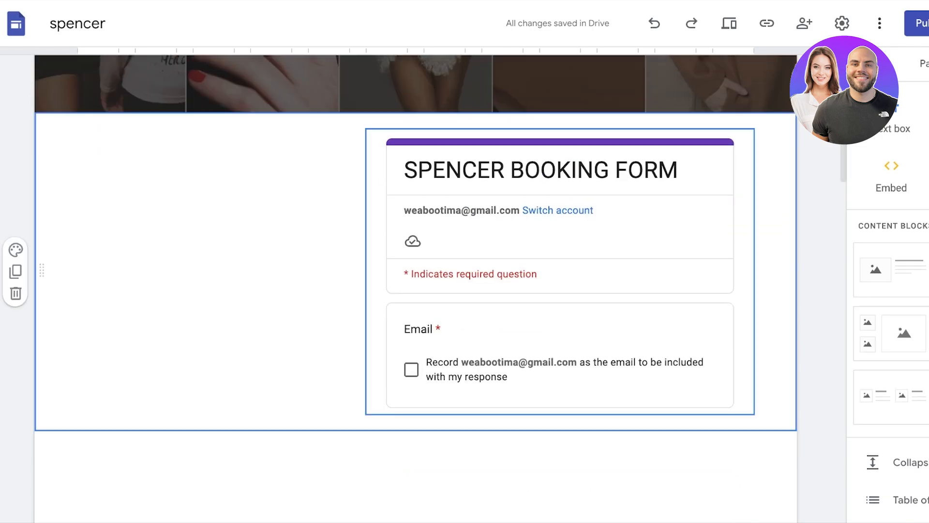
left_click(560, 271)
scroll(416, 290, "down", 10)
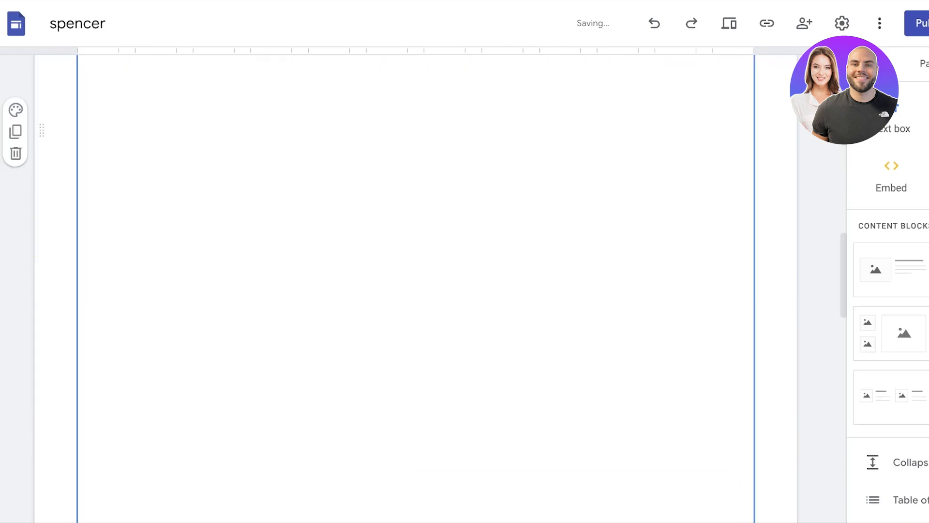
scroll(416, 290, "up", 7)
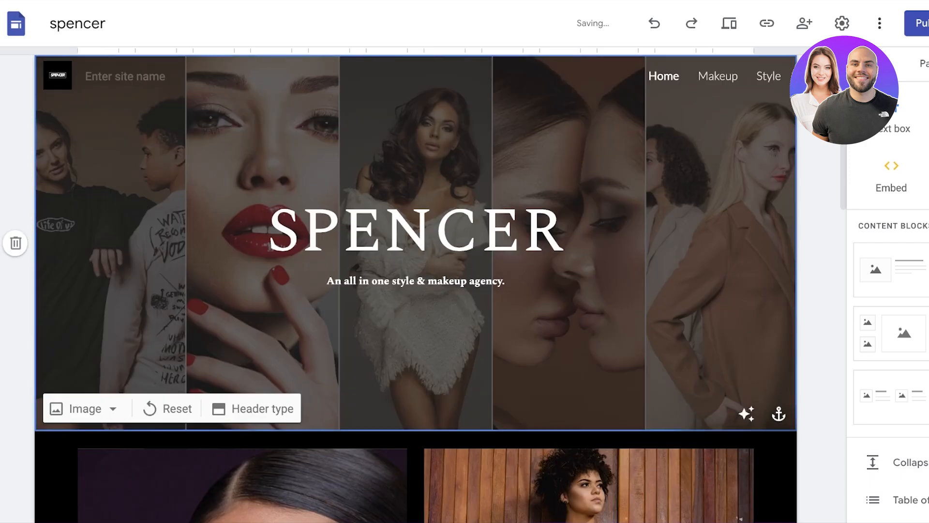
scroll(416, 290, "down", 10)
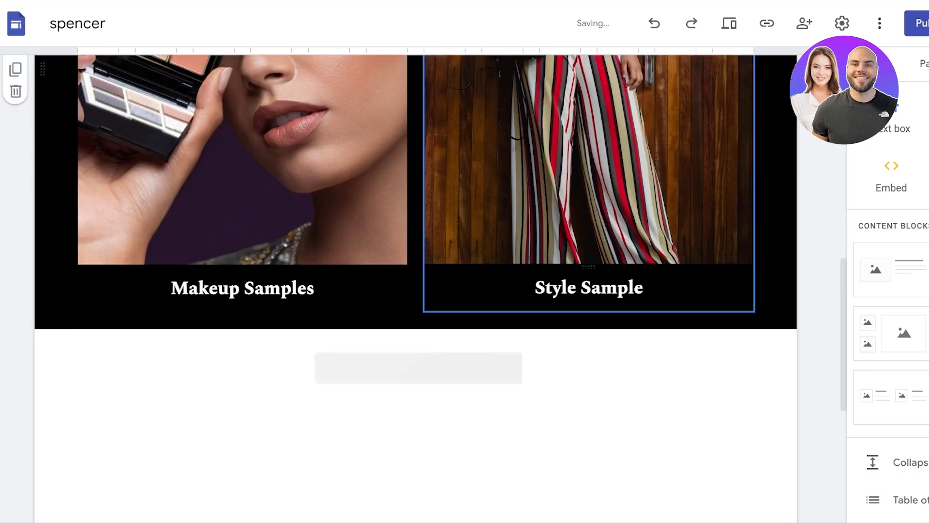
scroll(416, 290, "up", 7)
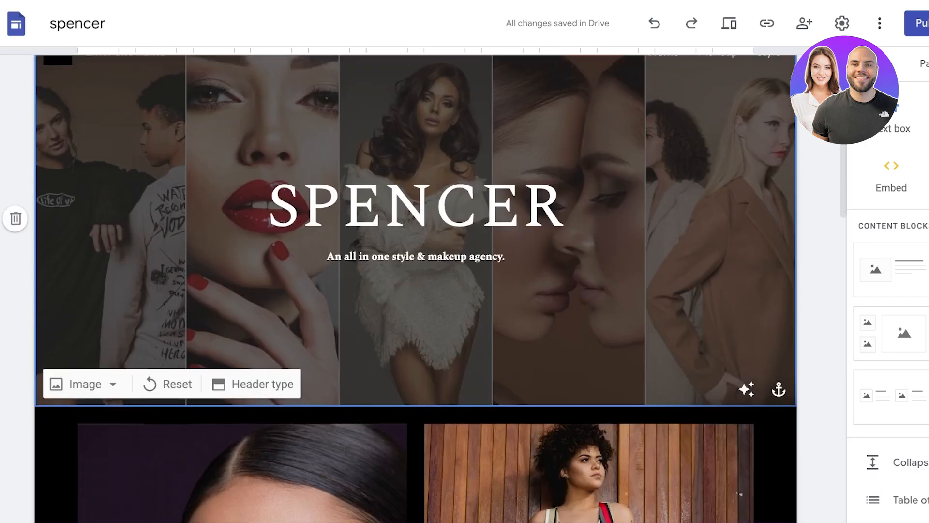
scroll(416, 291, "down", 3)
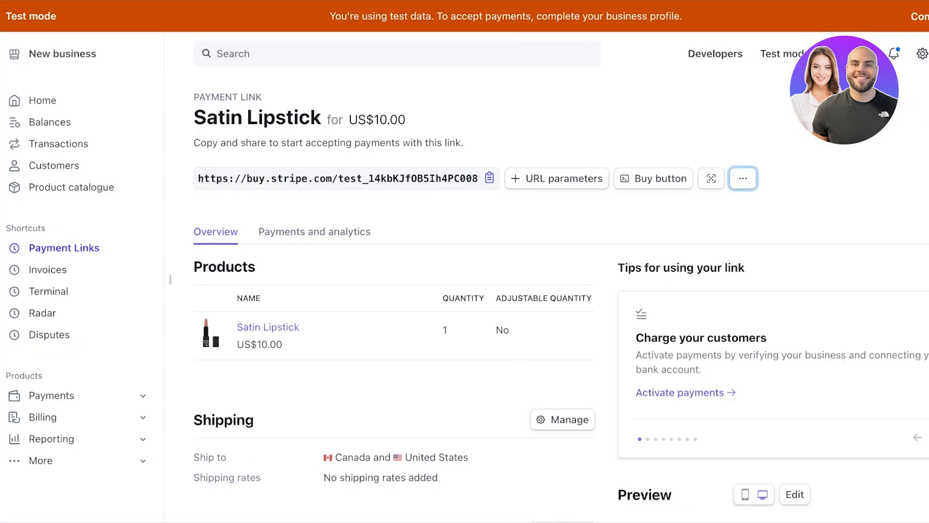
Switch to Stripe, open the Satin Lipstick link's buy button settings, and compare the Card and Button layouts, leaving Card selected.
left_click(653, 178)
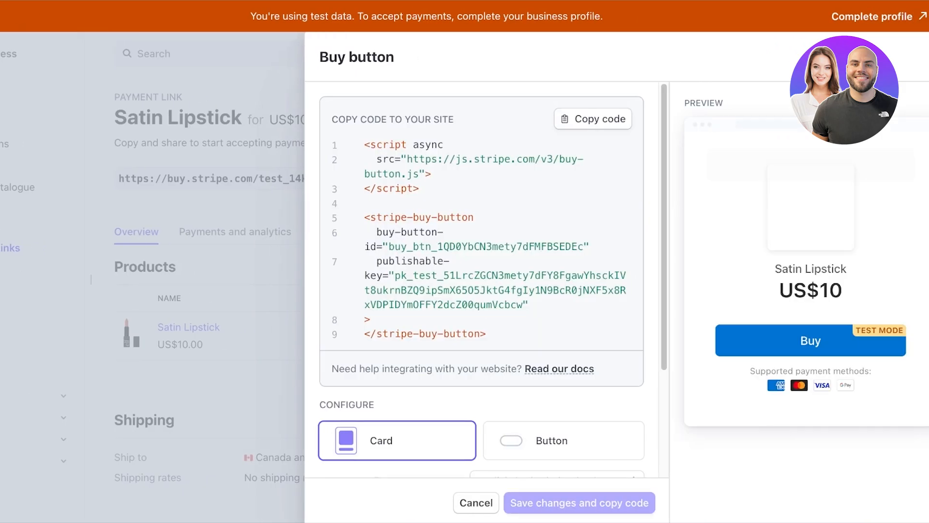
left_click(593, 118)
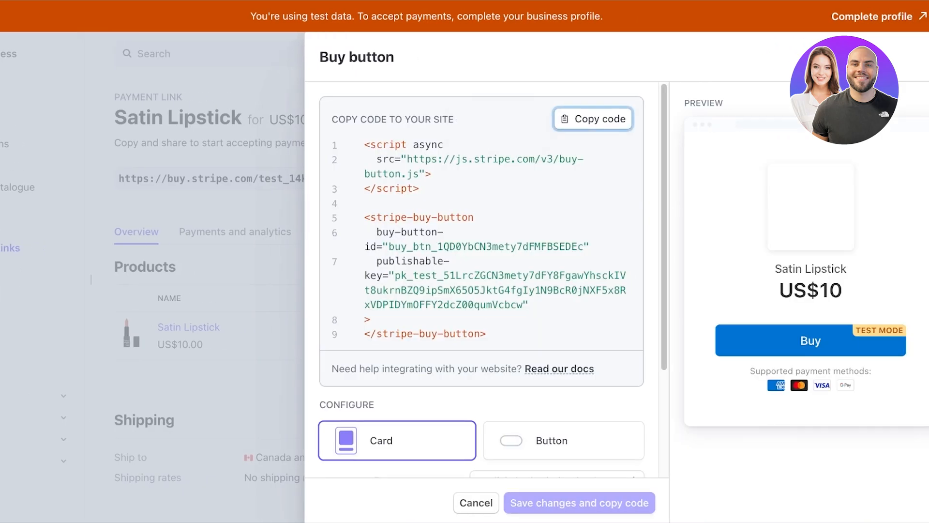
left_click(564, 440)
scroll(563, 440, "down", 3)
left_click(397, 324)
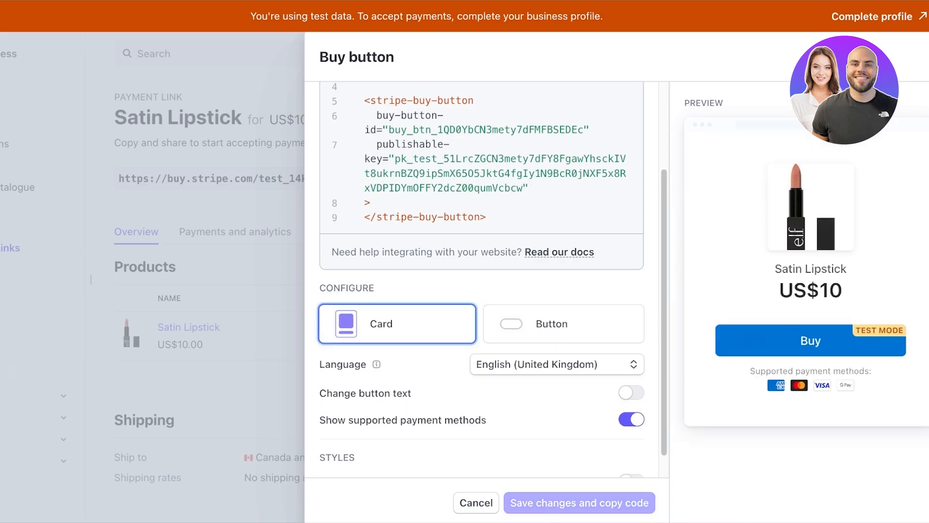
left_click(563, 324)
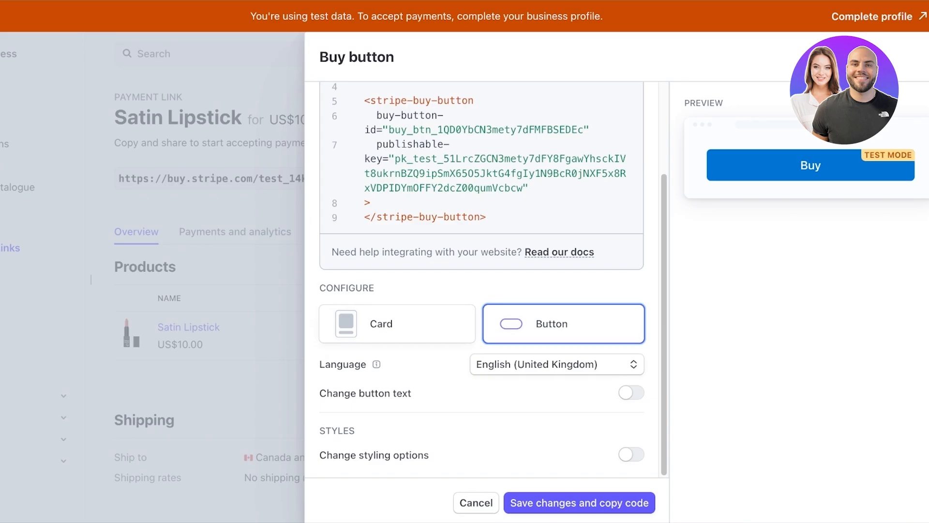
left_click(397, 324)
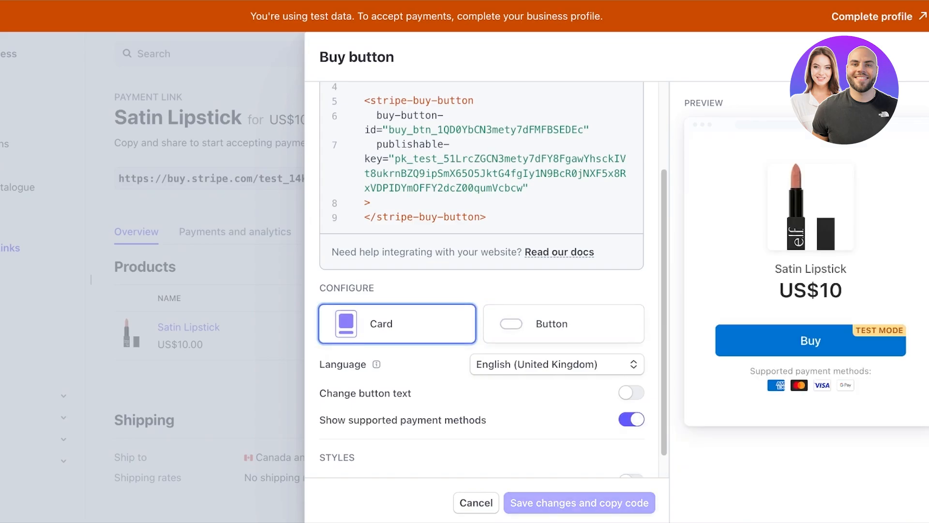
left_click(563, 324)
left_click(397, 323)
Copy the embed code for the Satin Lipstick buy button in its Card layout.
scroll(492, 280, "up", 3)
left_click(587, 118)
scroll(492, 280, "down", 3)
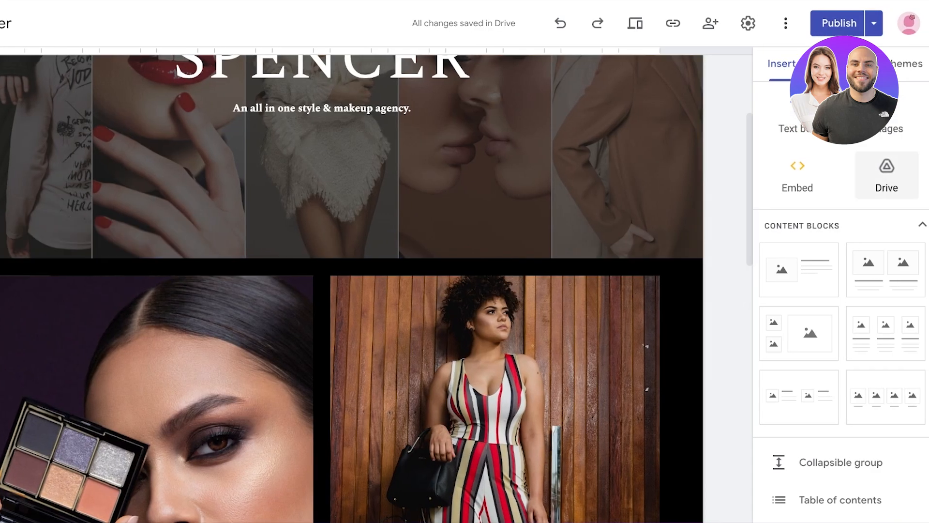
Embed the copied Stripe buy button code, including its publishable key, in the Google Sites home page and make the embedded block shorter and narrower.
left_click(797, 176)
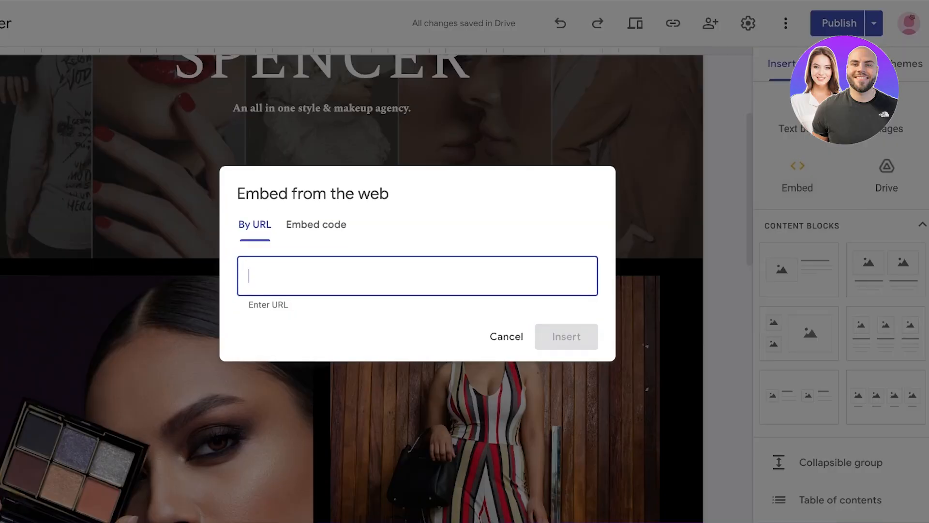
left_click(316, 225)
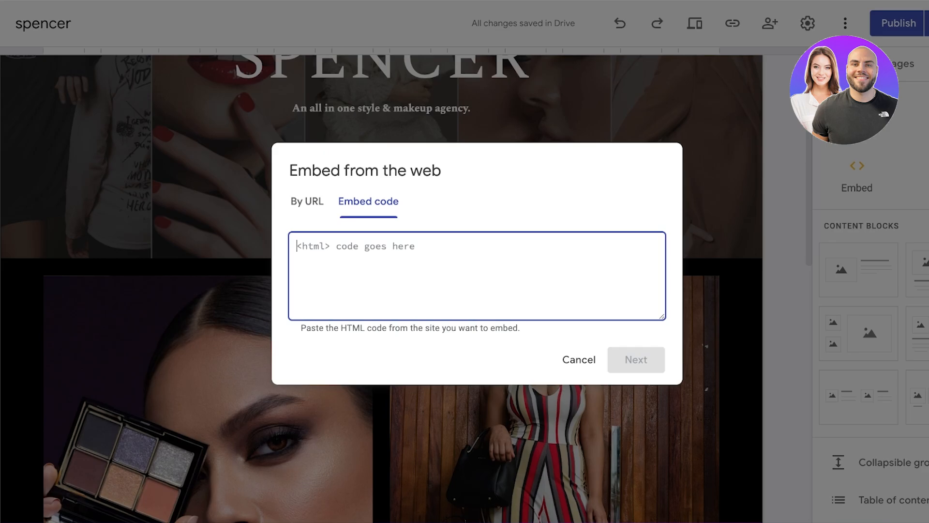
key("ctrl+v")
left_click(636, 359)
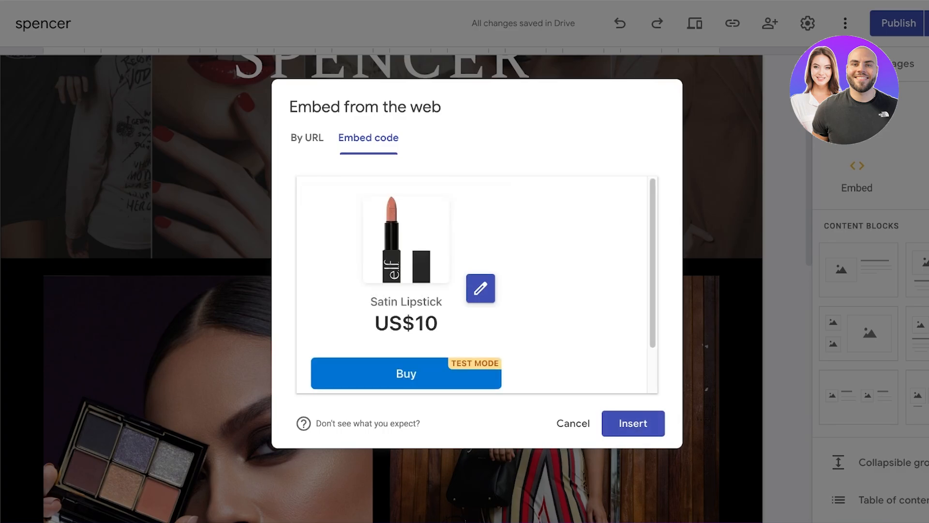
left_click(633, 423)
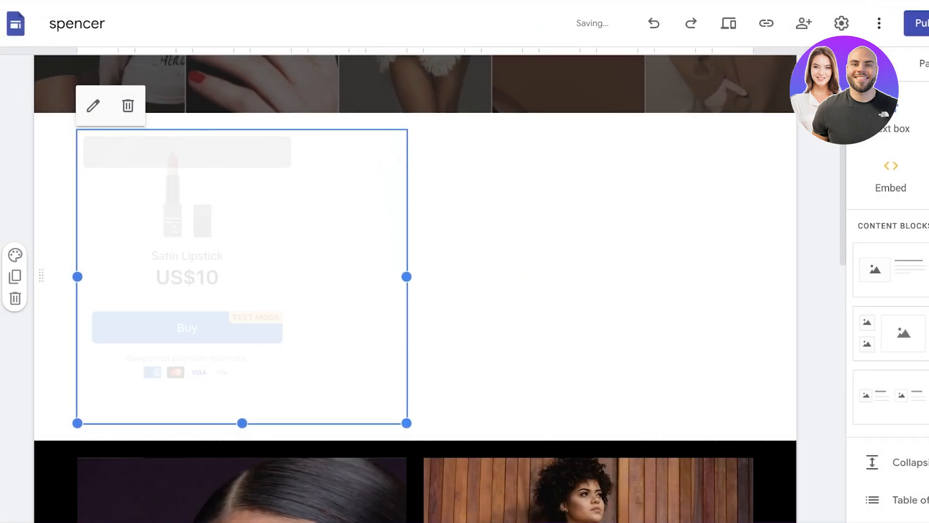
mouse_move(407, 423)
left_mouse_down()
mouse_move(452, 521)
mouse_move(464, 520)
mouse_move(406, 440)
mouse_move(399, 405)
mouse_move(405, 407)
left_mouse_up()
left_click_drag(406, 268, 325, 269)
Review the pending changes to the spencer site and publish them.
scroll(334, 269, "up", 6)
scroll(333, 269, "right", 2)
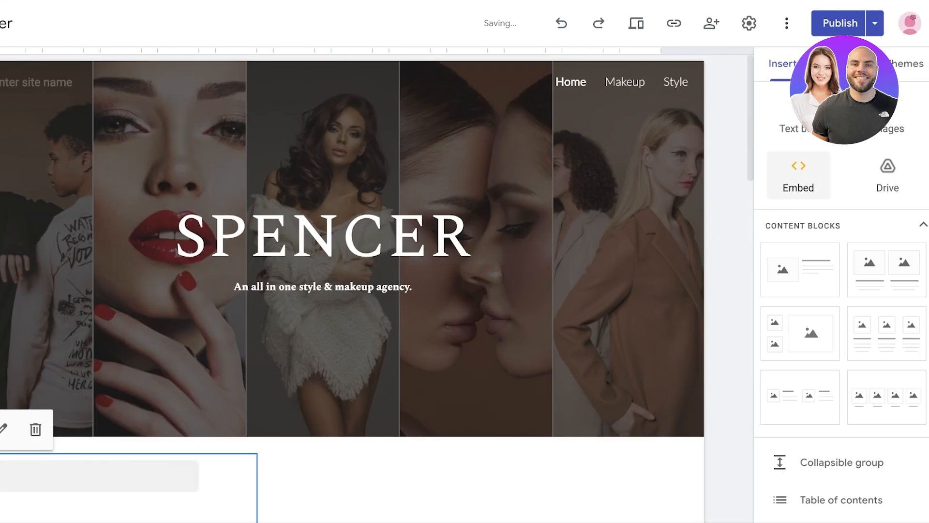
scroll(842, 339, "down", 3)
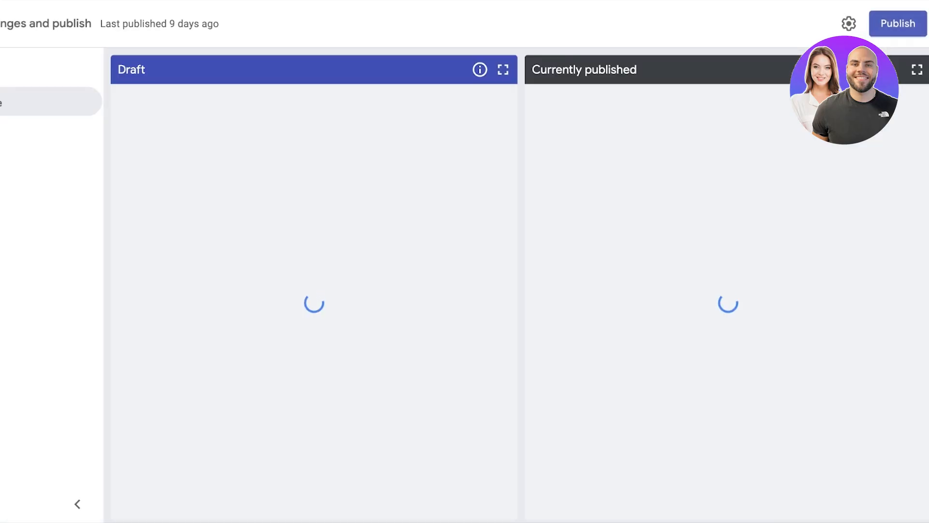
left_click(898, 24)
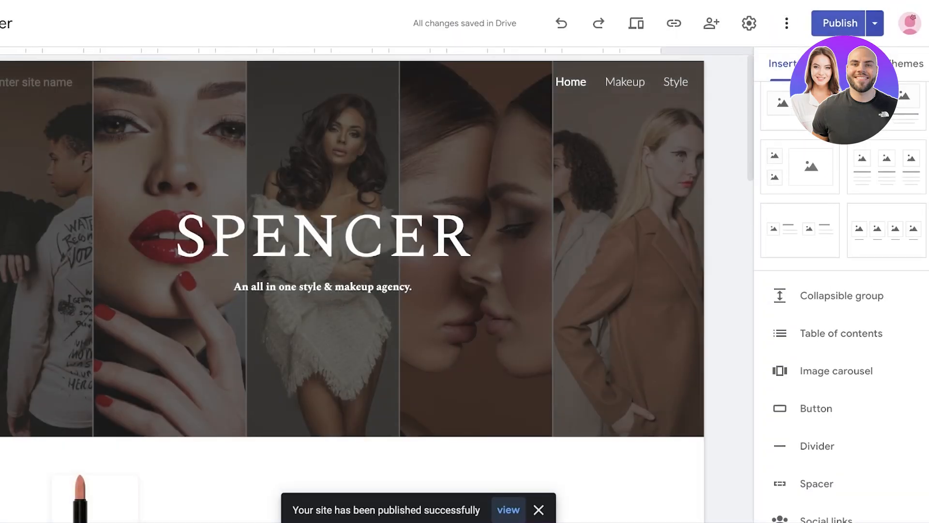
Open the published version of the spencer site for viewing.
left_click(787, 24)
key("Escape")
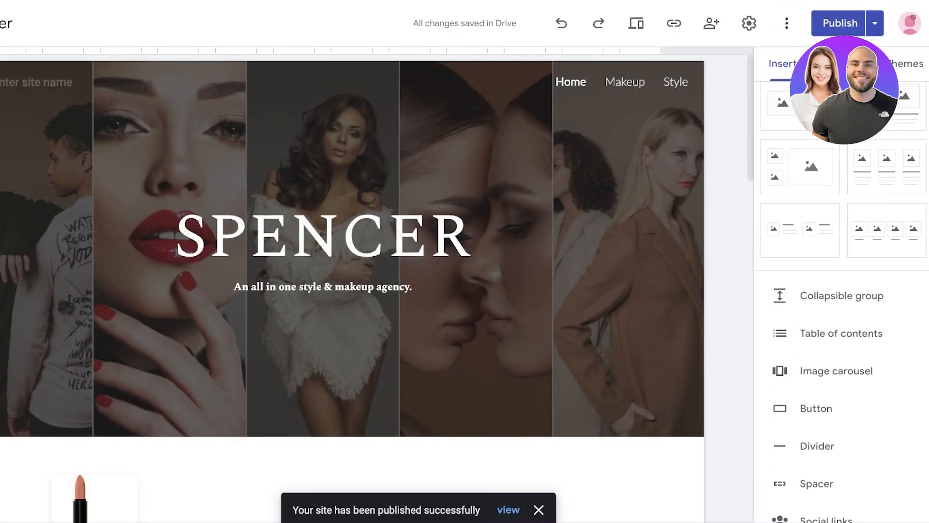
scroll(367, 242, "down", 5)
left_click(875, 23)
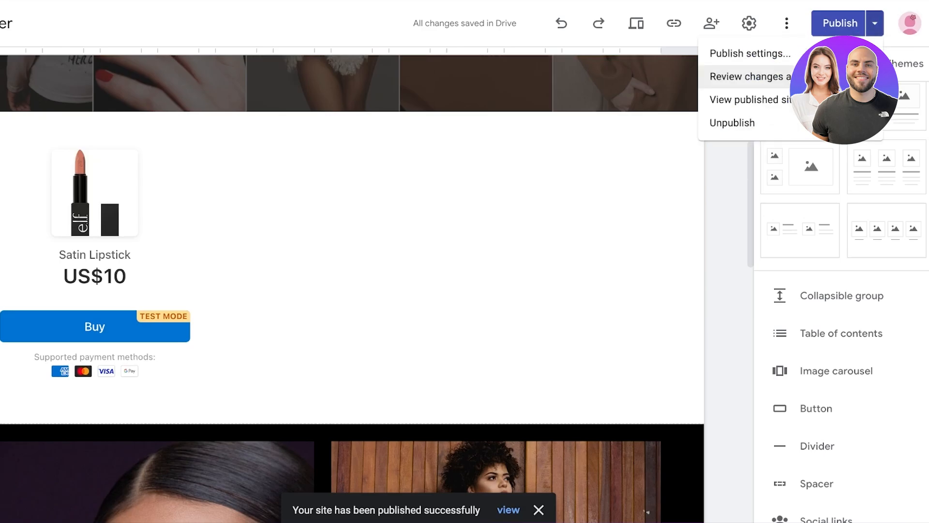
left_click(747, 97)
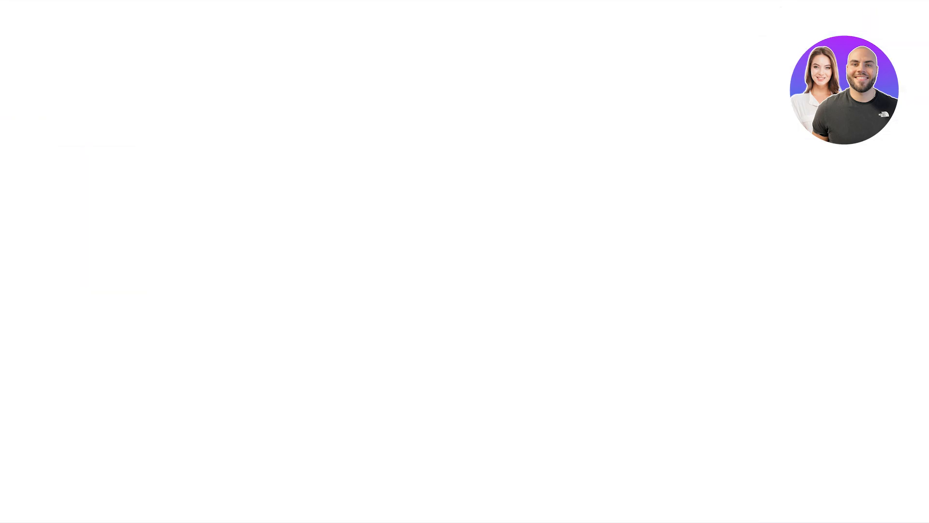
Examine the live home page's header and the embedded Satin Lipstick buy card below it.
scroll(465, 261, "down", 7)
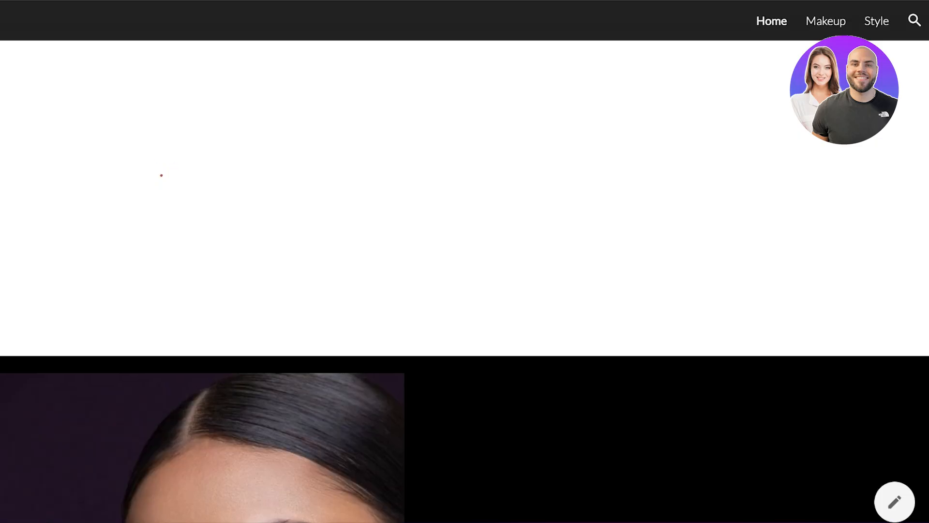
scroll(465, 262, "up", 8)
scroll(465, 261, "down", 8)
scroll(464, 261, "up", 8)
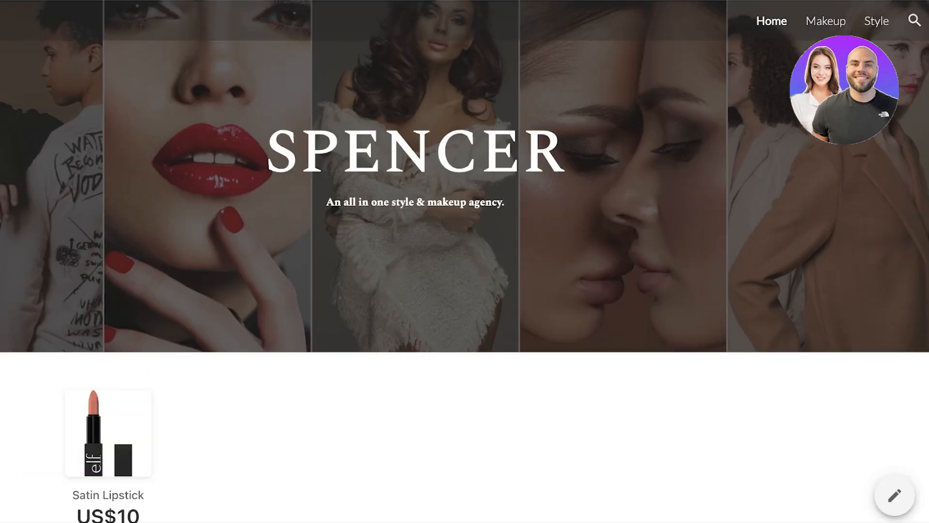
scroll(465, 261, "down", 3)
scroll(465, 261, "up", 1)
scroll(465, 261, "down", 5)
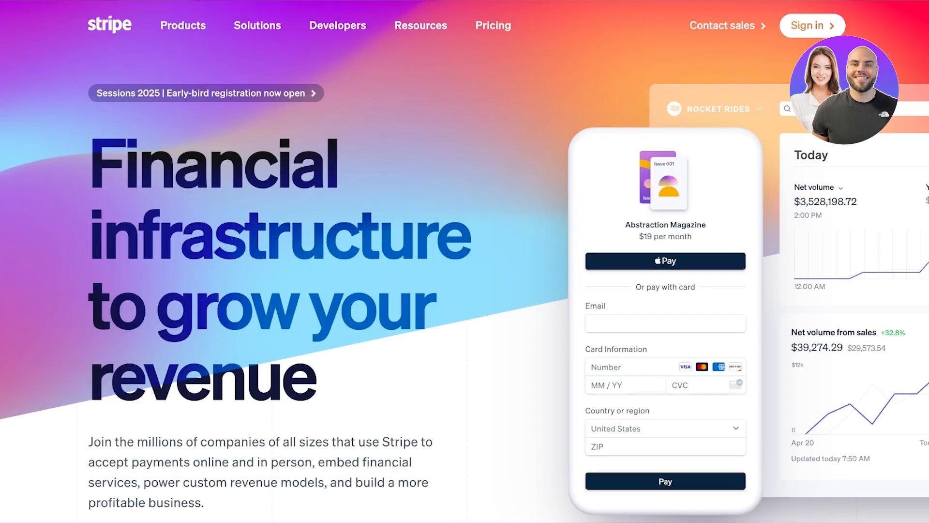
Switch to Stripe's public website and examine its homepage and the Standard and Custom plans on the pricing page.
scroll(464, 261, "down", 7)
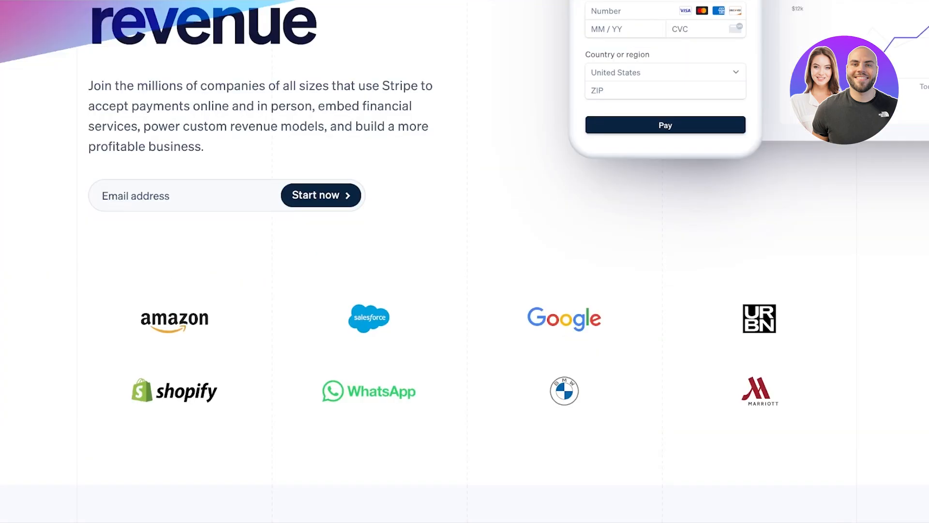
scroll(465, 261, "up", 7)
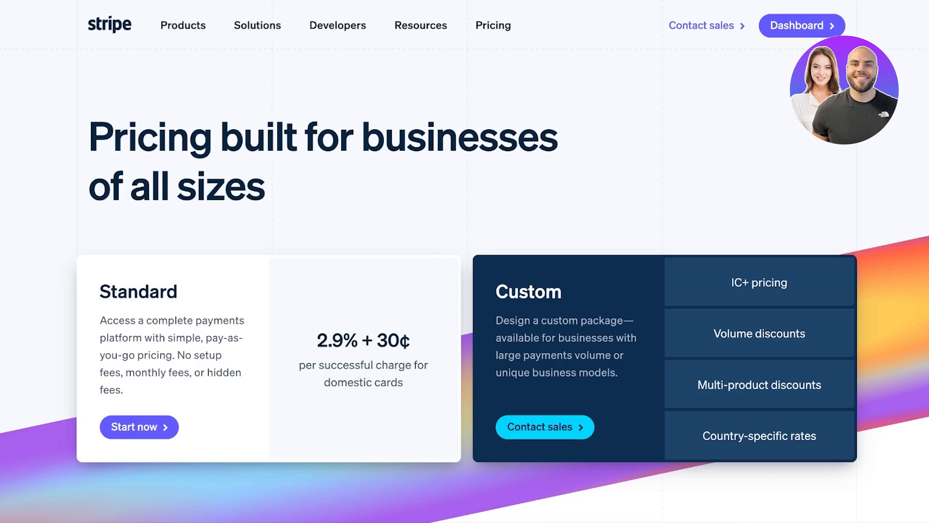
scroll(465, 262, "down", 1)
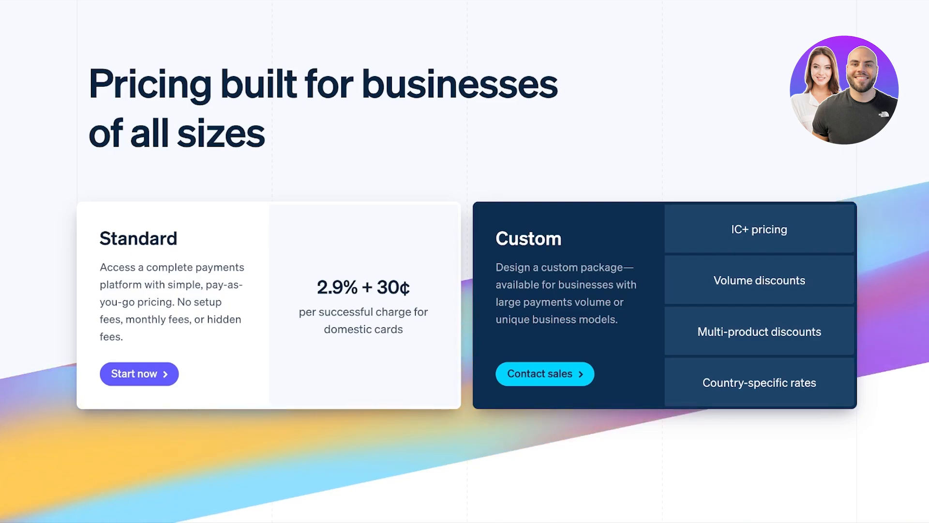
scroll(464, 262, "down", 6)
scroll(464, 261, "up", 4)
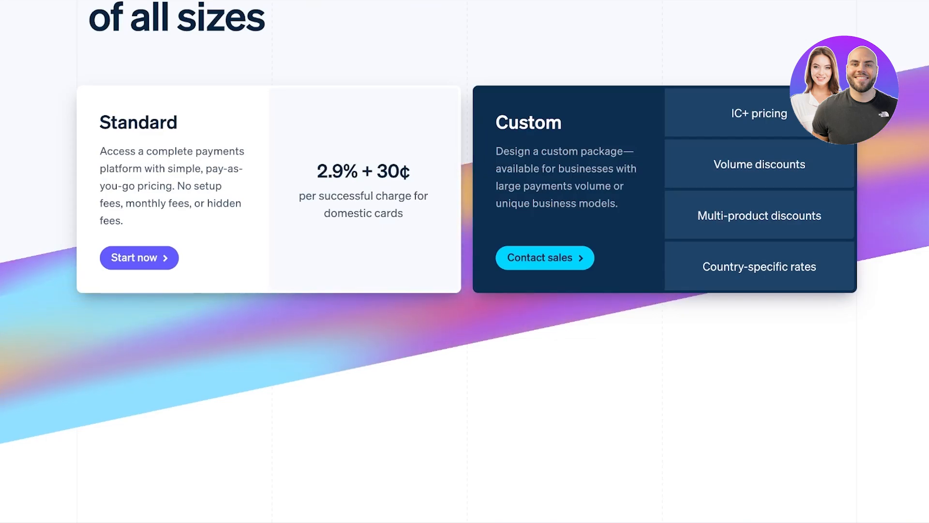
scroll(465, 261, "up", 4)
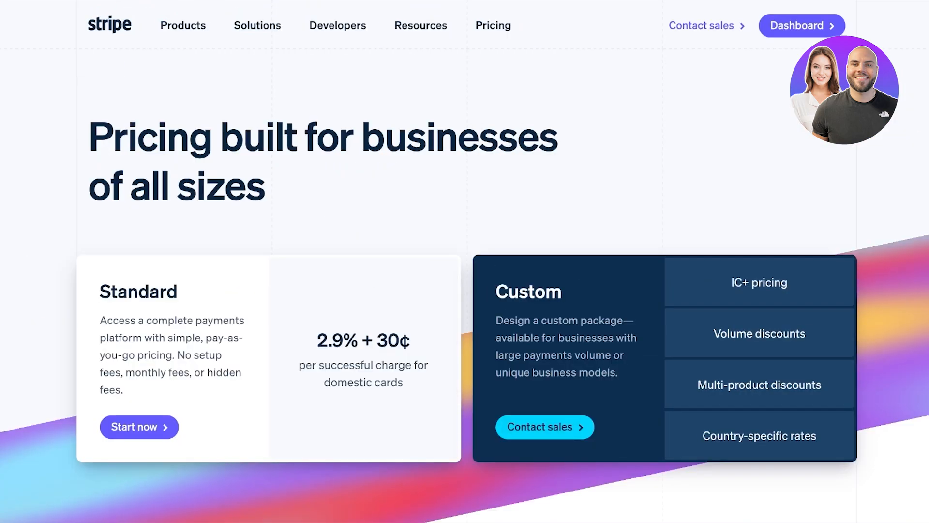
scroll(464, 262, "down", 8)
scroll(464, 261, "up", 8)
scroll(465, 262, "down", 15)
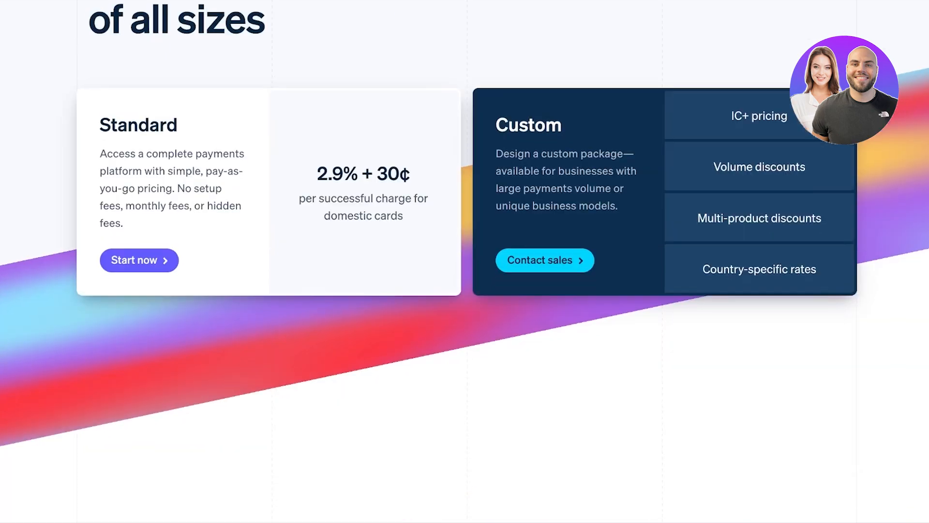
Examine the Payments fees on Stripe's pricing page, covering cards and wallets, Link, bank debits, international methods and Buy Now Pay Later.
scroll(464, 261, "down", 10)
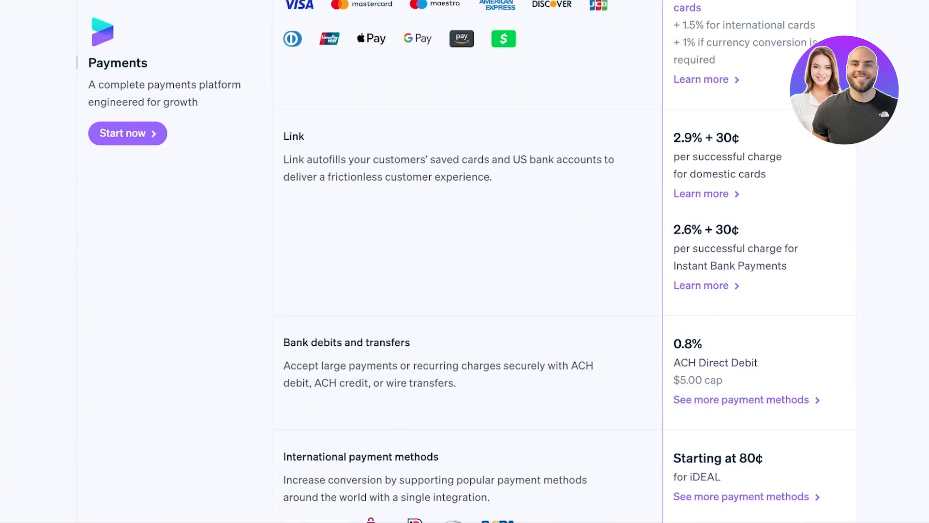
scroll(464, 261, "up", 12)
scroll(465, 261, "down", 1)
scroll(464, 261, "down", 6)
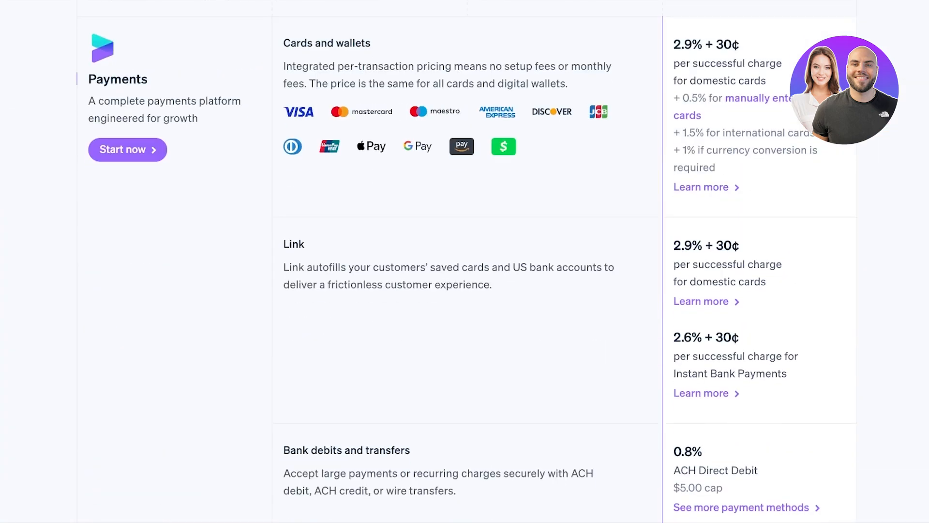
scroll(464, 262, "up", 3)
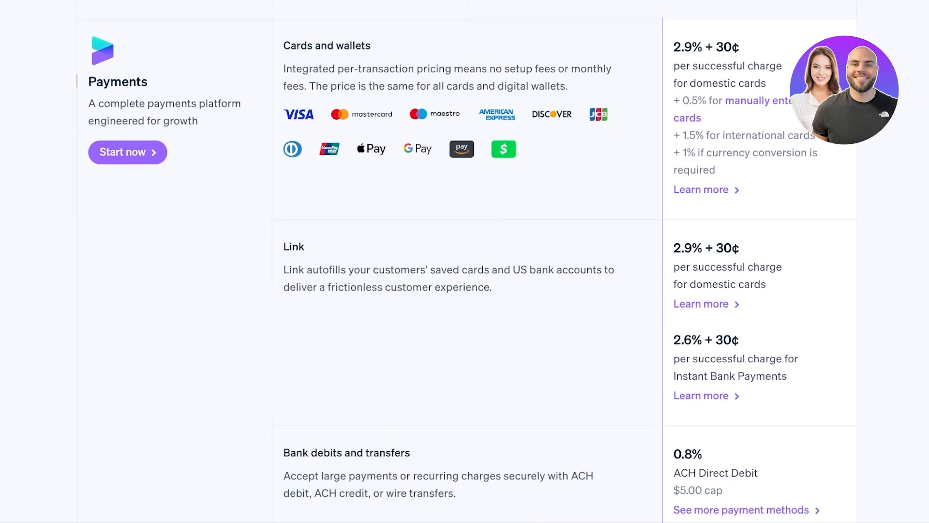
scroll(464, 261, "down", 9)
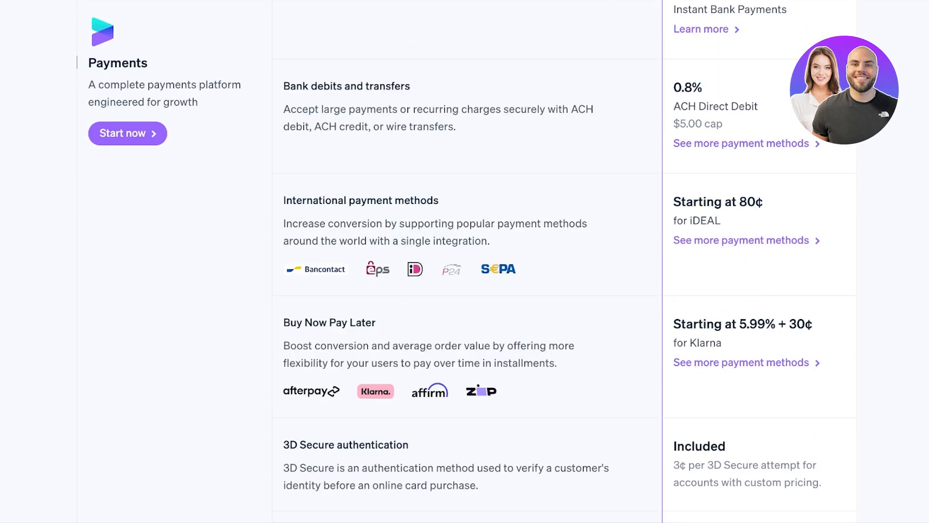
scroll(464, 261, "down", 3)
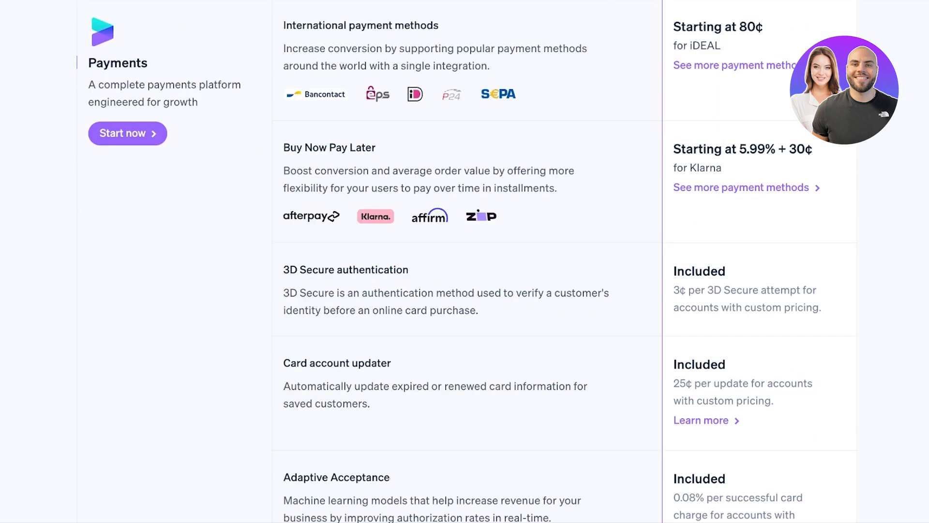
Review the pricing of Stripe's other products, from Checkout, Billing and Invoicing through Terminal, and return to the Standard and Custom plans.
scroll(464, 262, "down", 15)
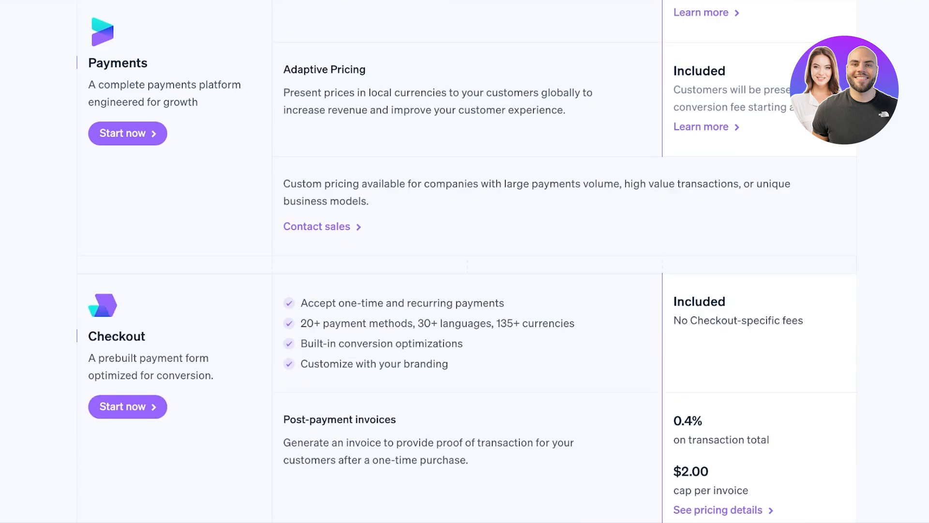
scroll(464, 261, "down", 20)
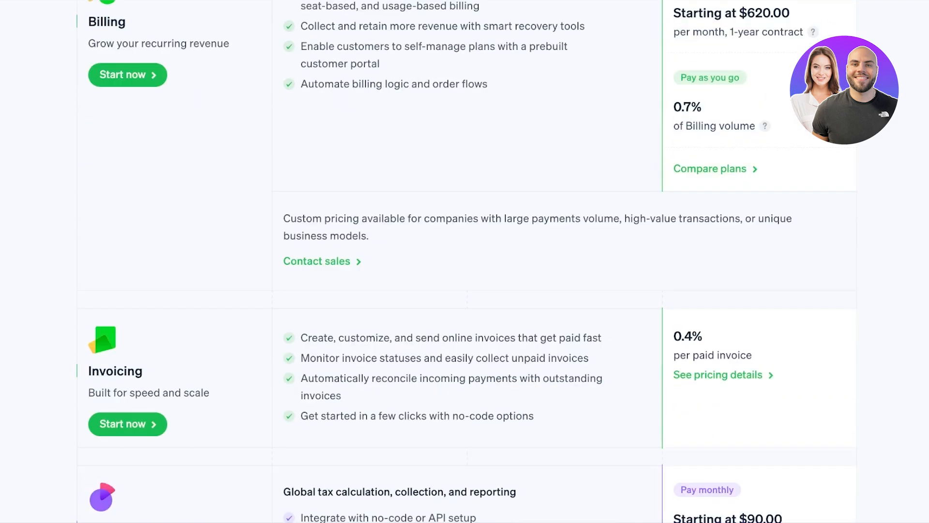
scroll(465, 262, "down", 20)
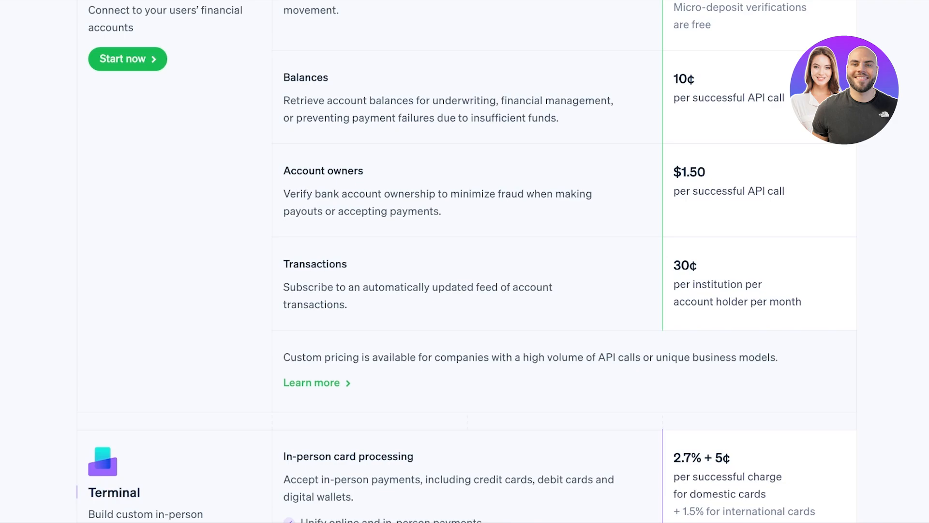
scroll(462, 453, "down", 20)
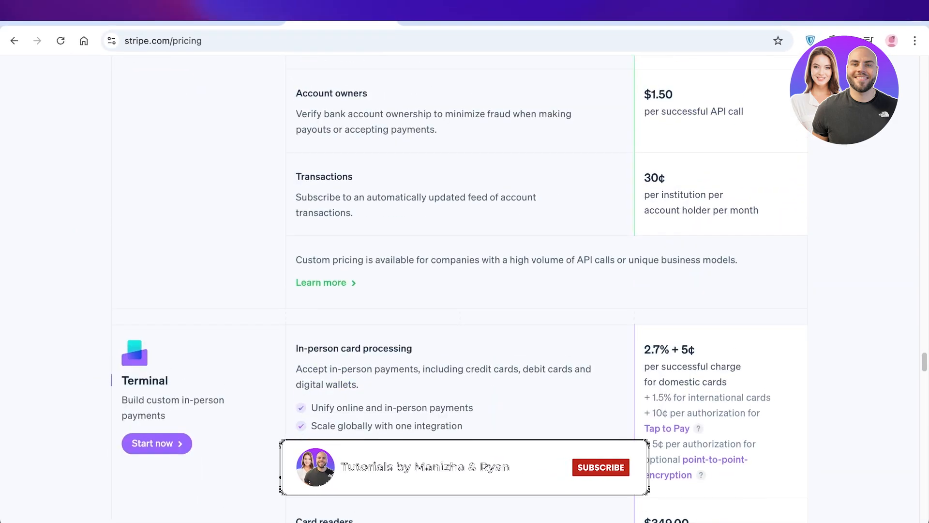
scroll(464, 262, "up", 20)
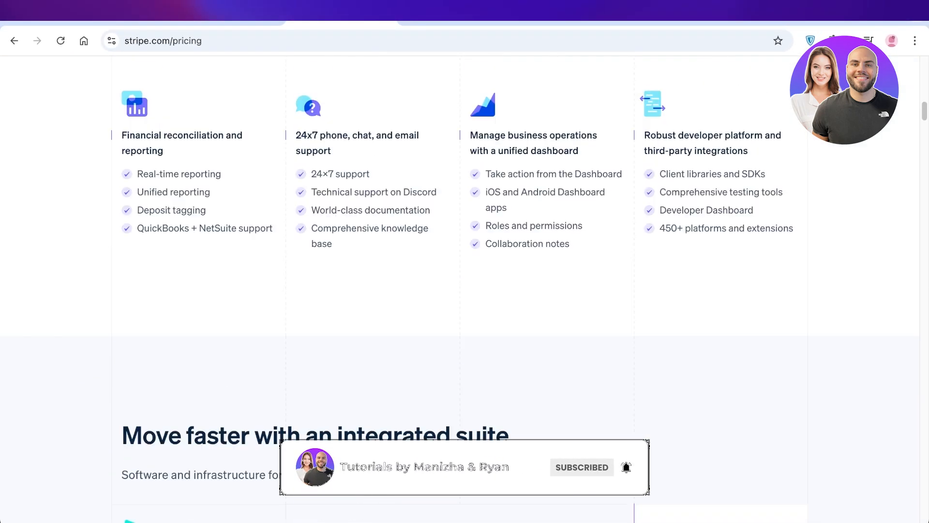
scroll(464, 261, "up", 15)
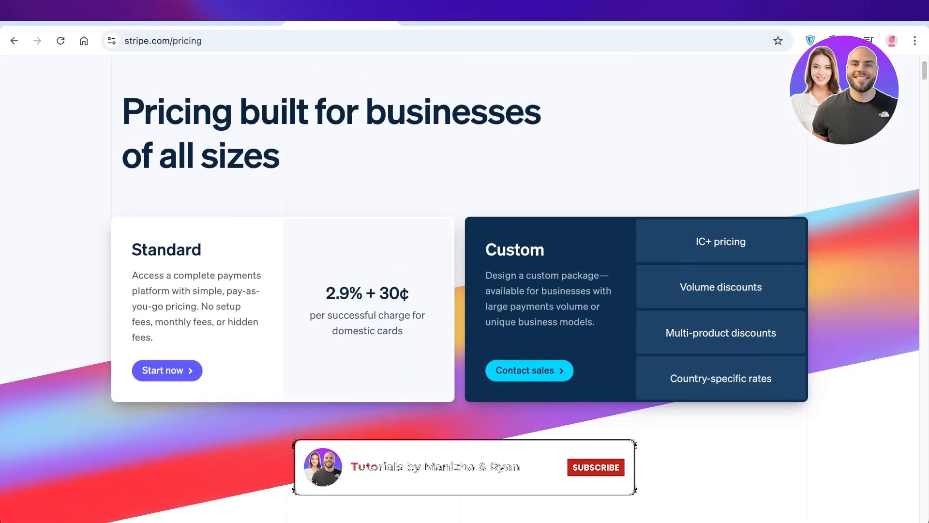